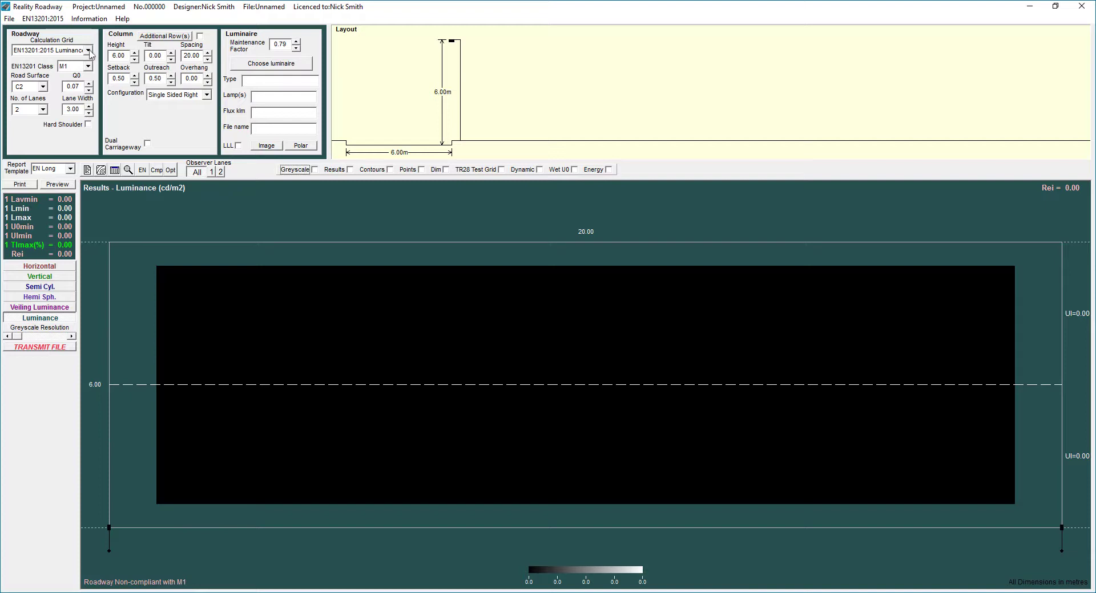
Browse the Calculation Grid standards list, keeping the grid on EN13201:2015 Luminance
click(88, 51)
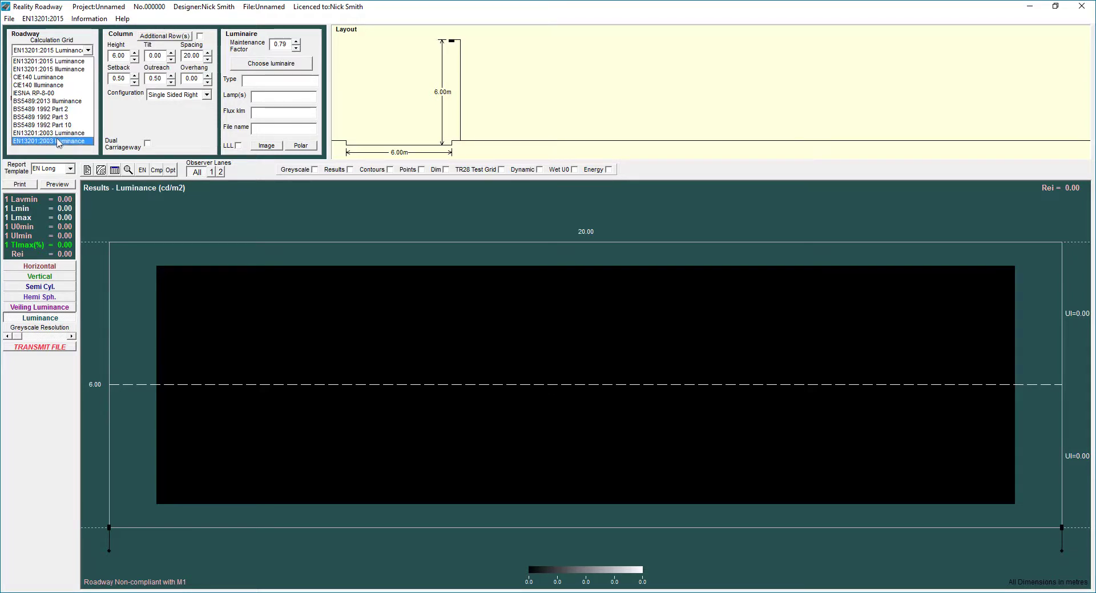
key(Up)
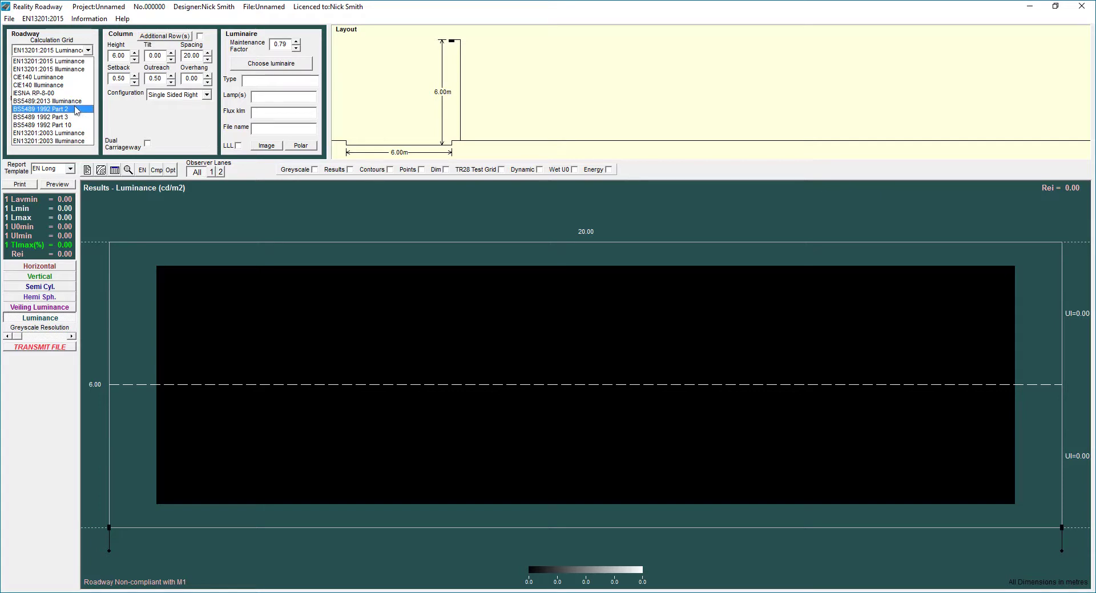
Switch to the EN13201:2015 Illuminance grid at class P4 with a 10 m total width
click(65, 69)
click(73, 66)
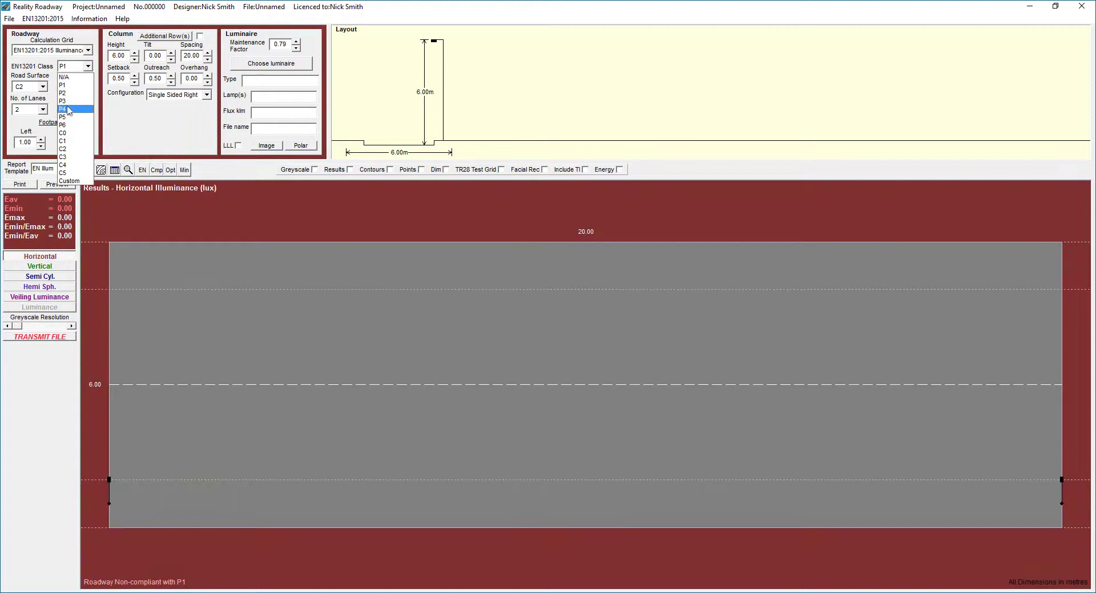
click(68, 109)
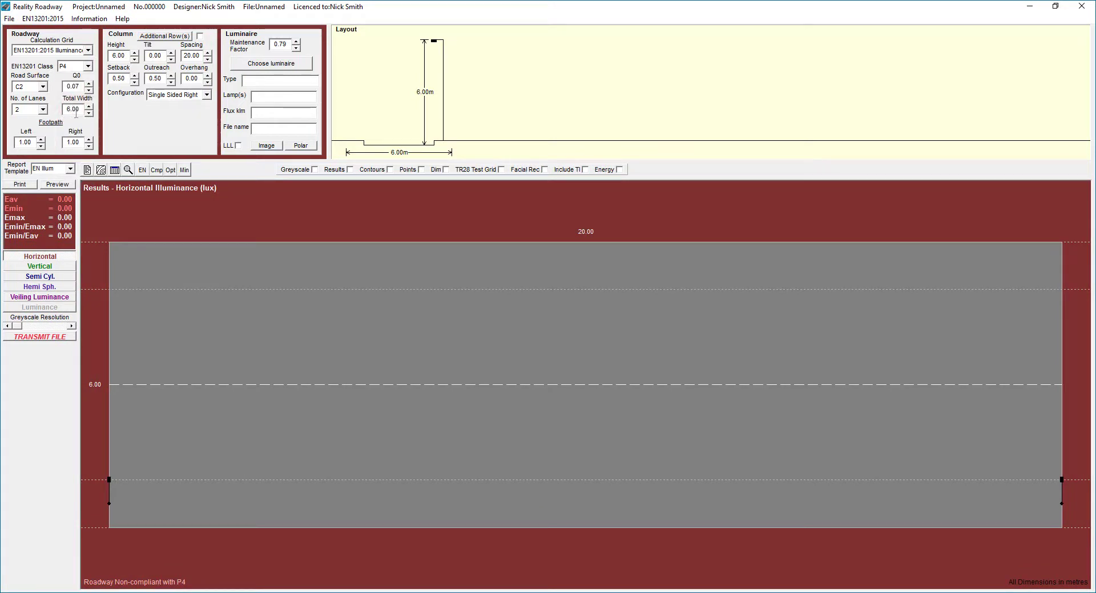
drag(83, 109, 54, 112)
text(10)
Set both the left and right footpath widths to 1.5 m
double_click(35, 143)
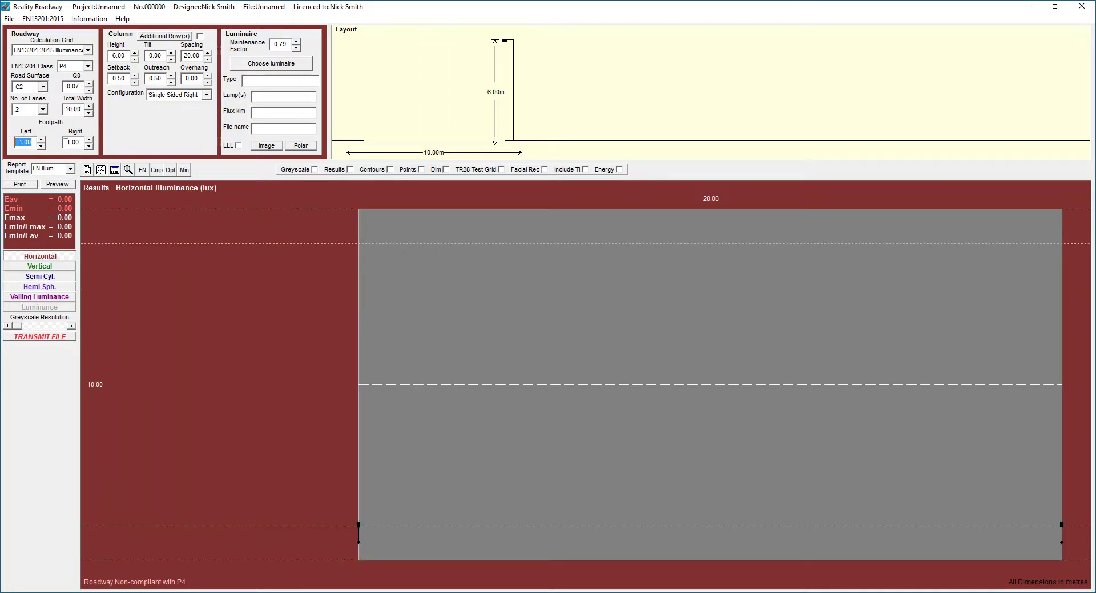
text(1.5)
key(Tab)
text(1.5)
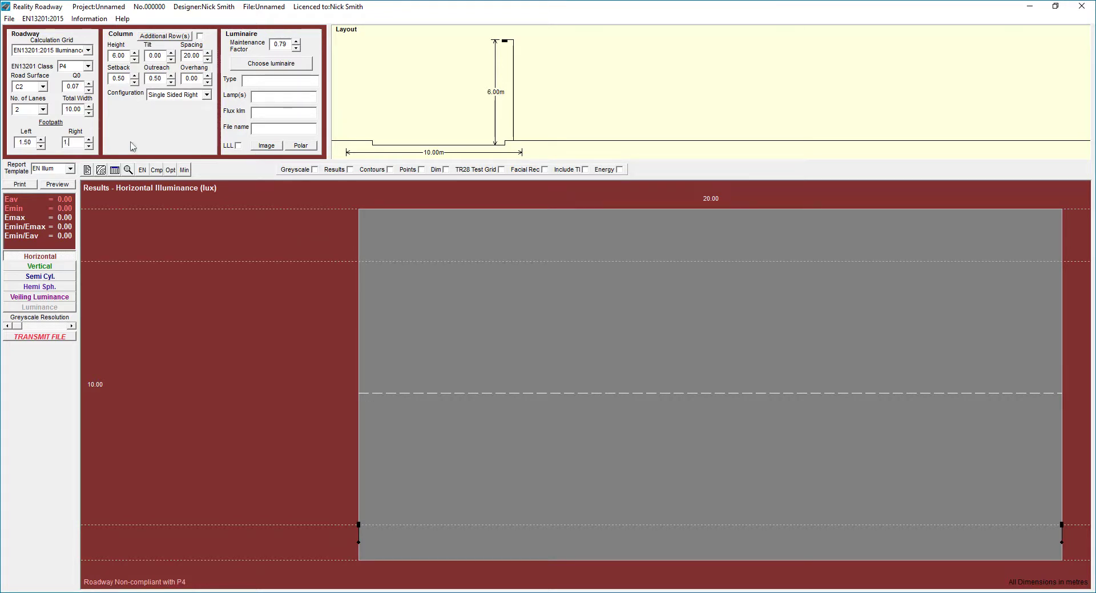
key(shift+Tab)
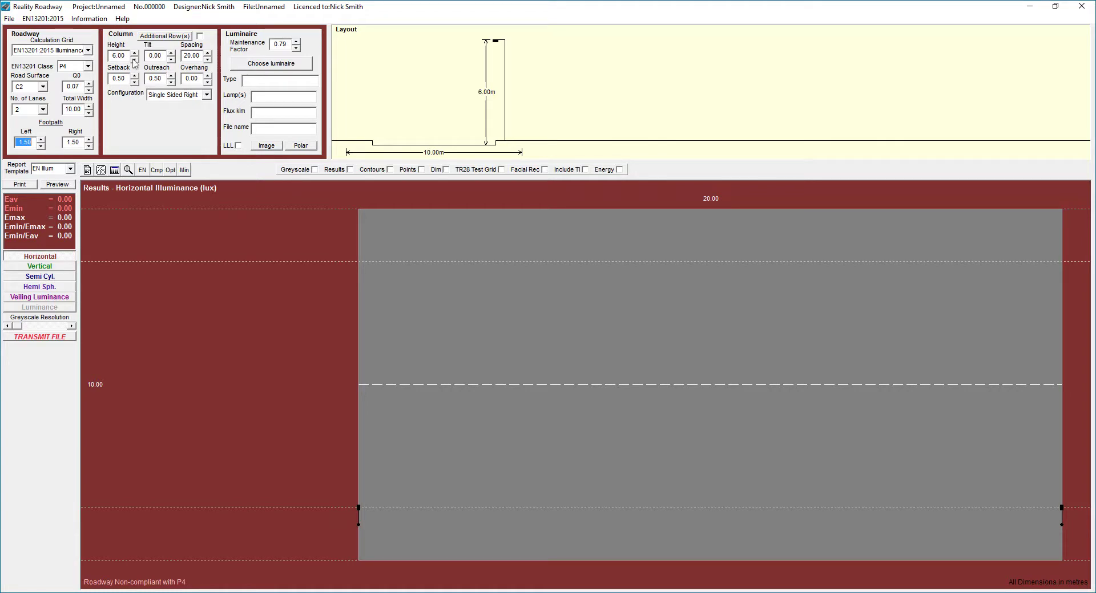
Set the column setback to 1.50 and the outreach to 0.40, giving a -1.10 overhang
click(161, 53)
click(135, 76)
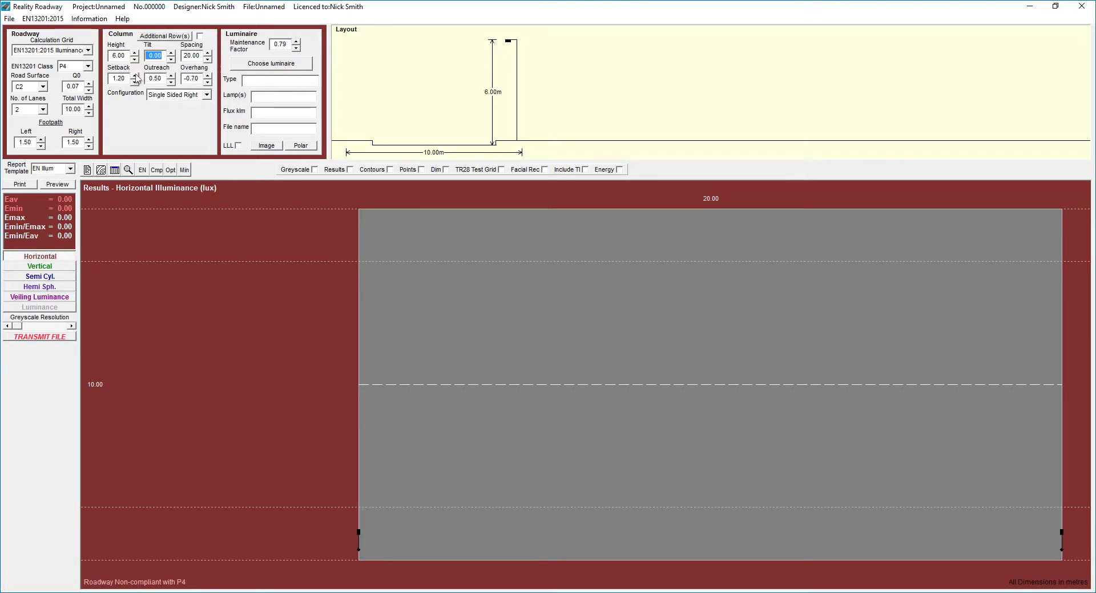
click(135, 76)
click(134, 76)
click(135, 76)
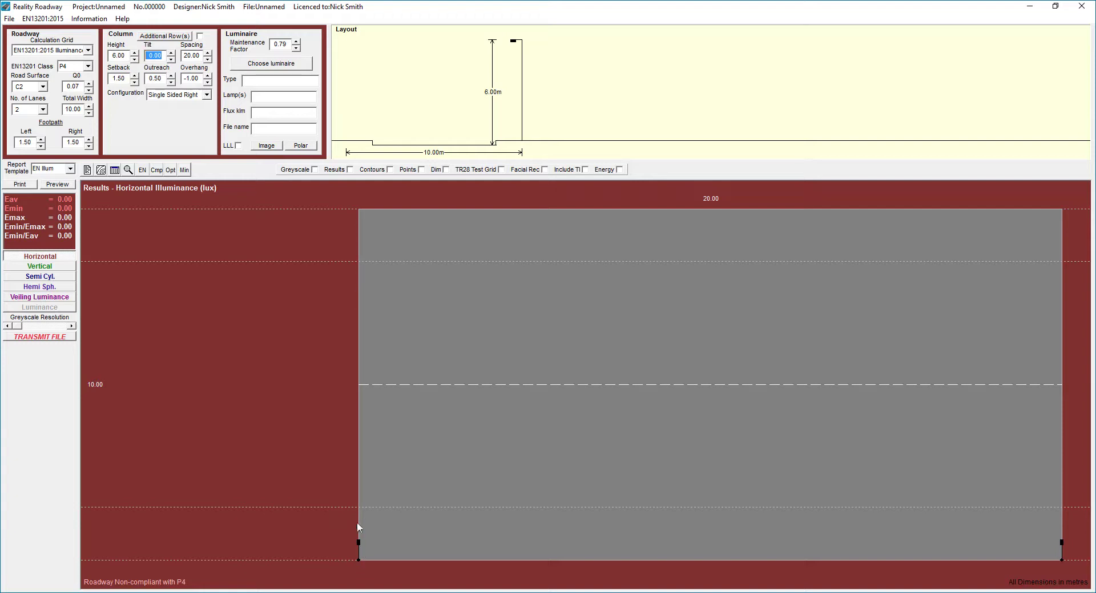
click(156, 79)
click(170, 82)
click(126, 78)
click(178, 97)
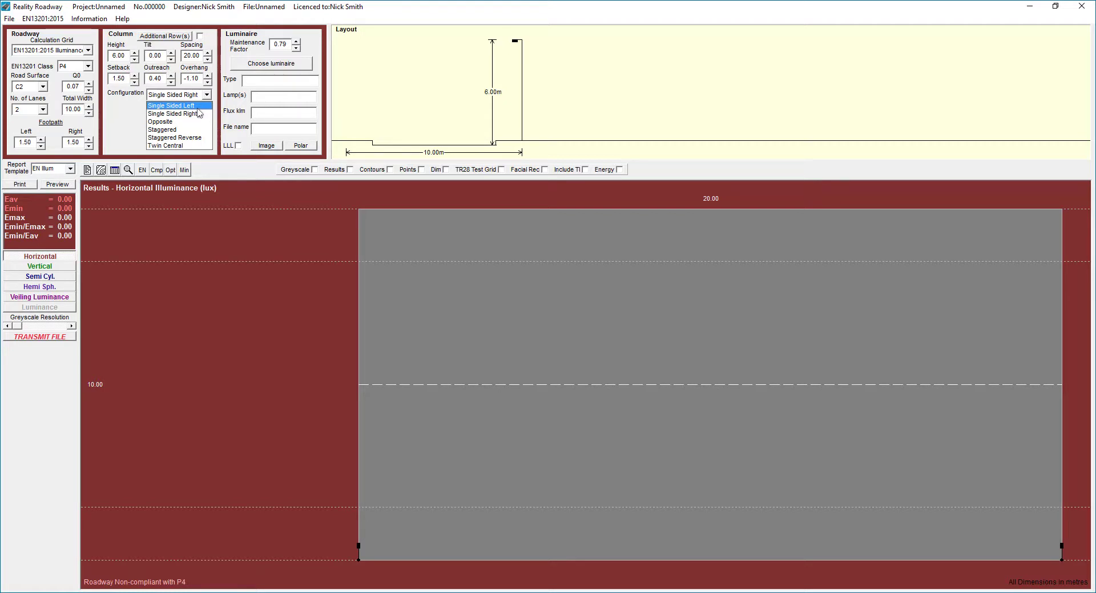
Arrange the columns single sided left, then move on to the maintenance factor
key(Return)
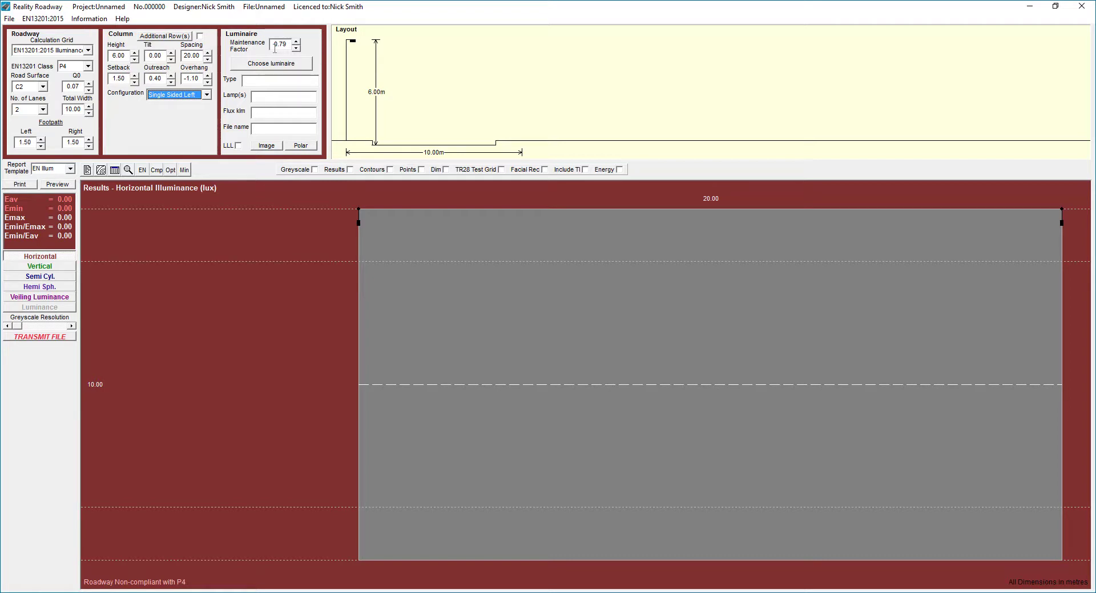
key(Tab)
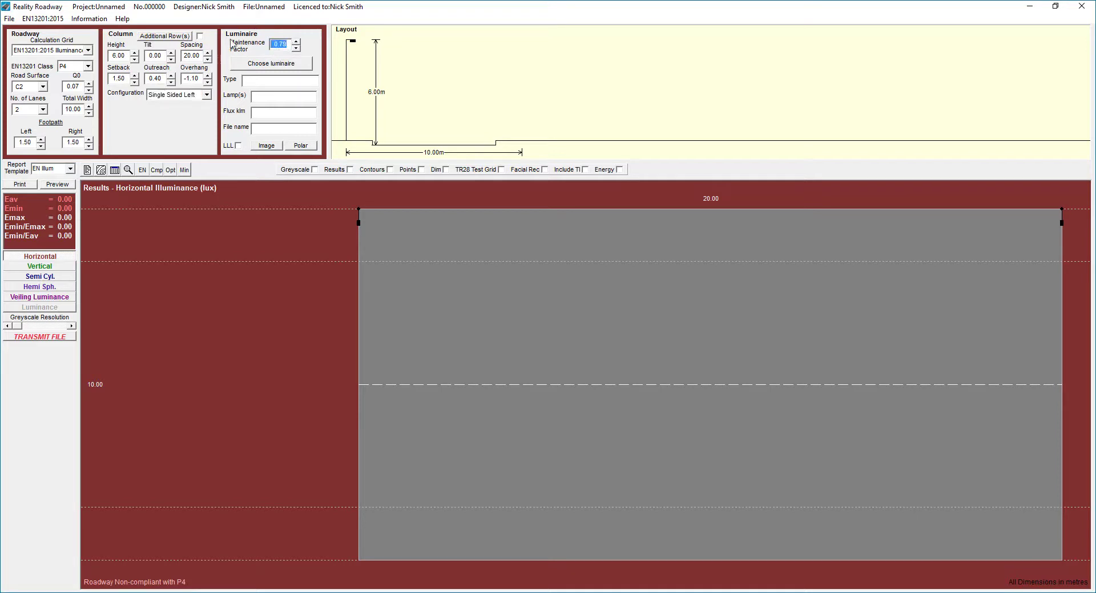
In the enlarged luminaire chooser, list D W Windsor Functional Kirium Pro Mini 3000K A Optic files
click(254, 66)
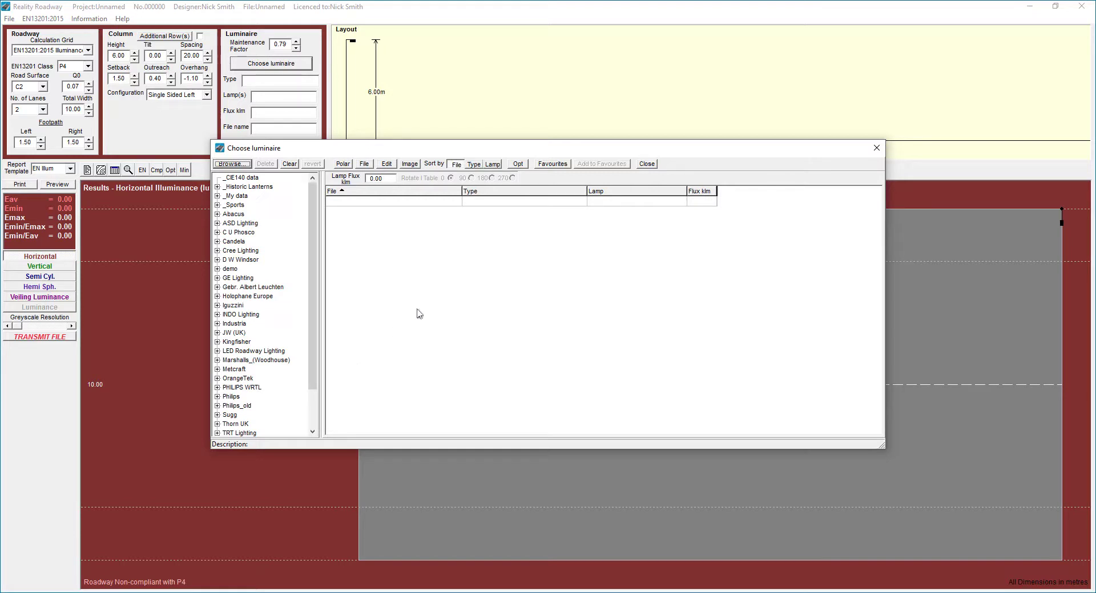
drag(885, 448, 880, 535)
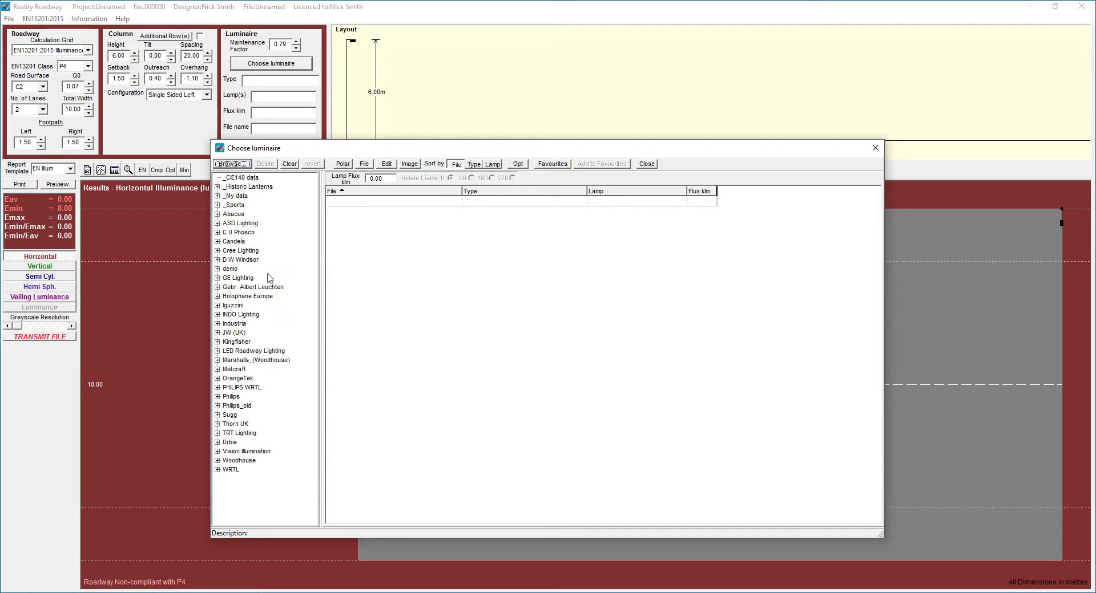
drag(299, 153, 386, 167)
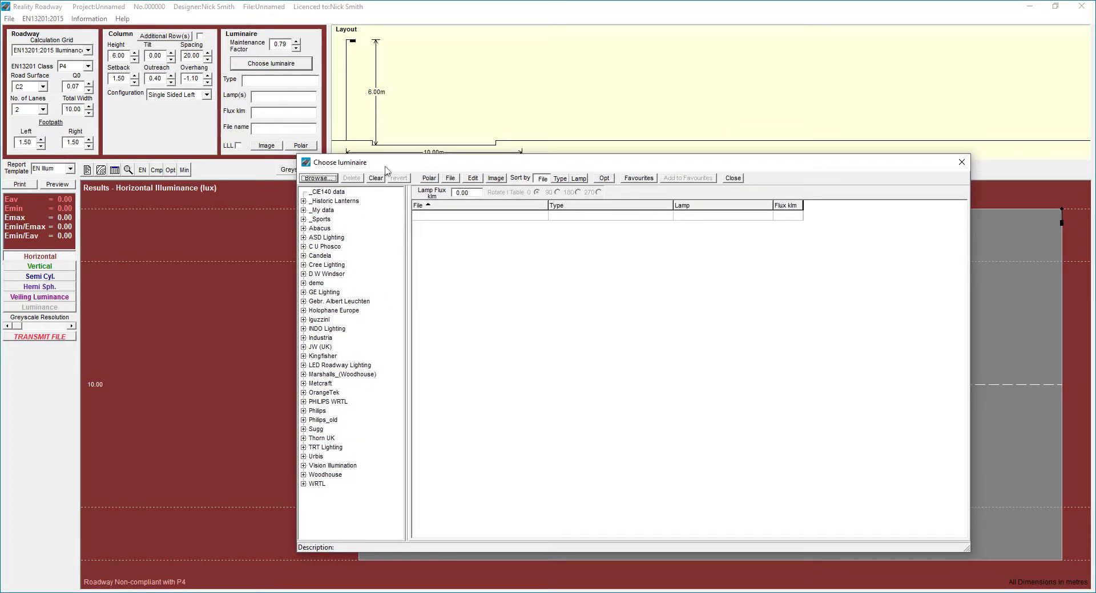
click(303, 274)
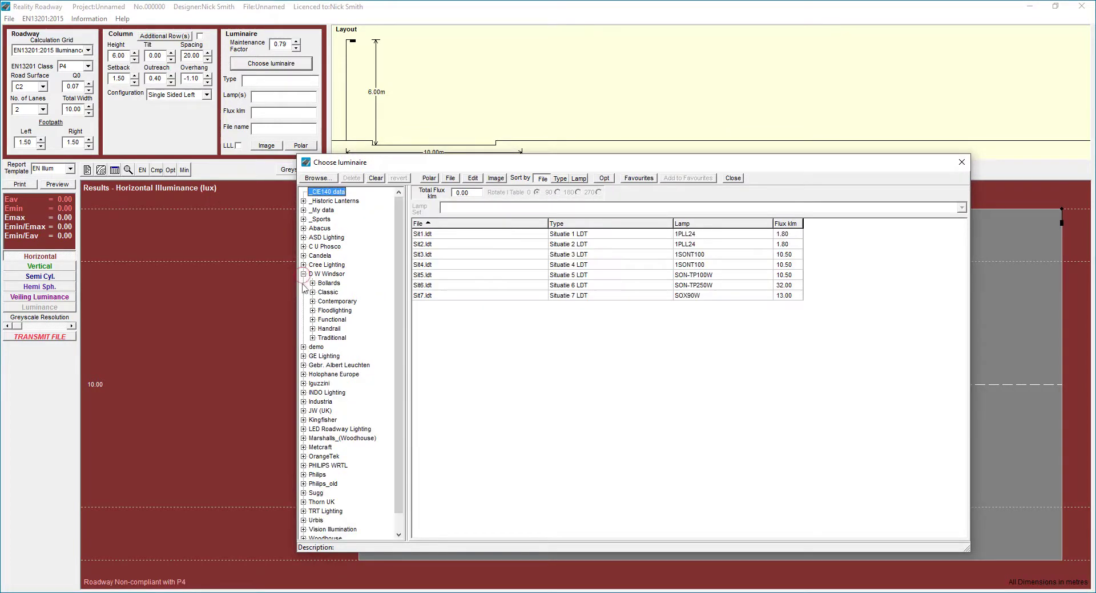
click(312, 319)
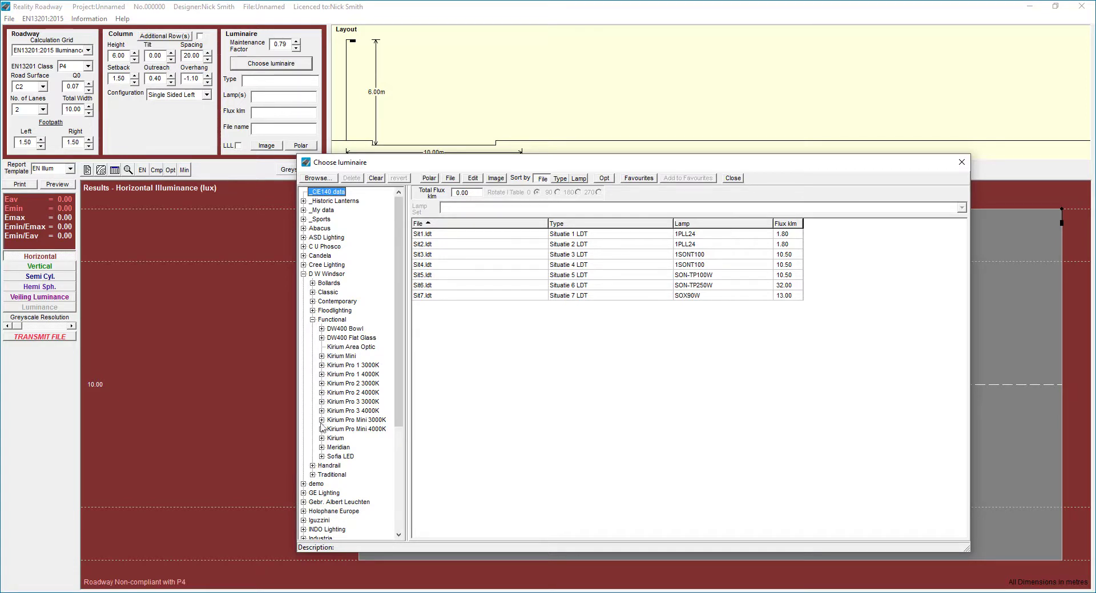
click(321, 420)
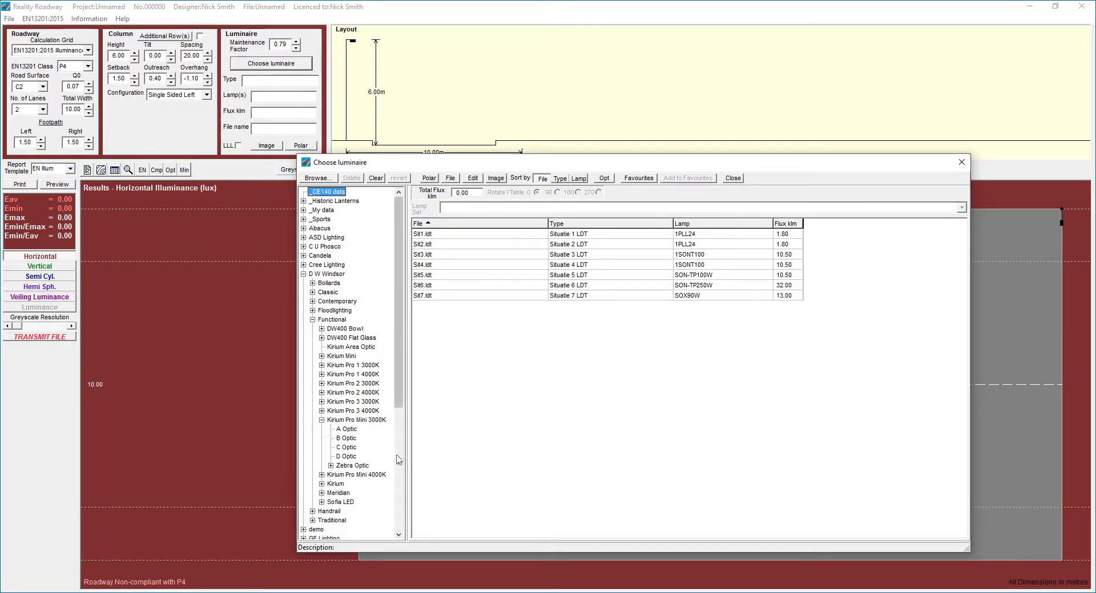
click(348, 429)
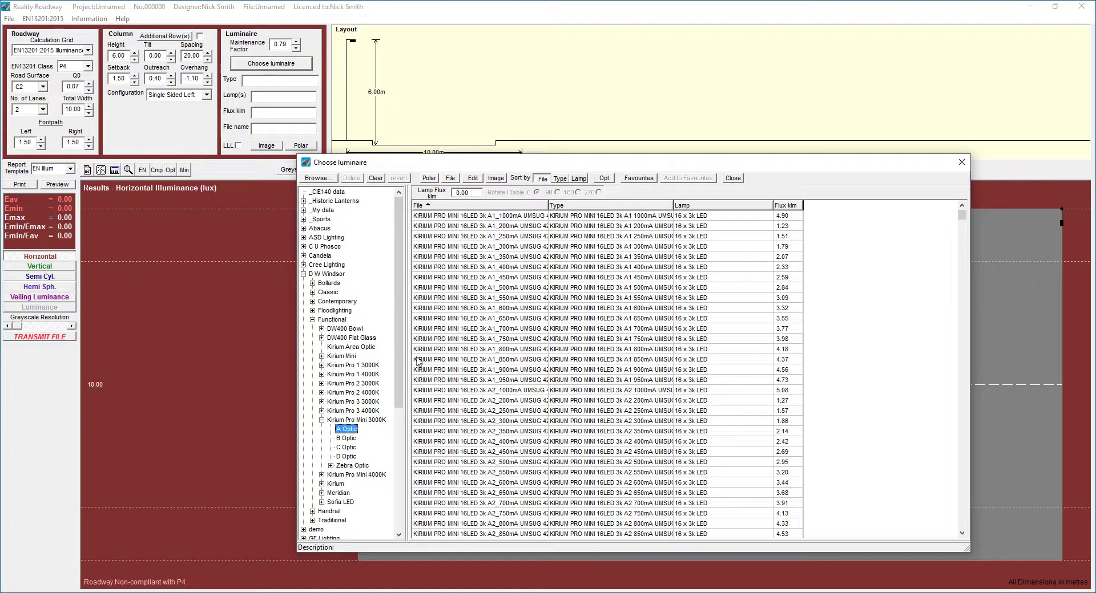
Sort the A Optic files by flux, highest first from 5.09 klm, and reposition the chooser
click(792, 207)
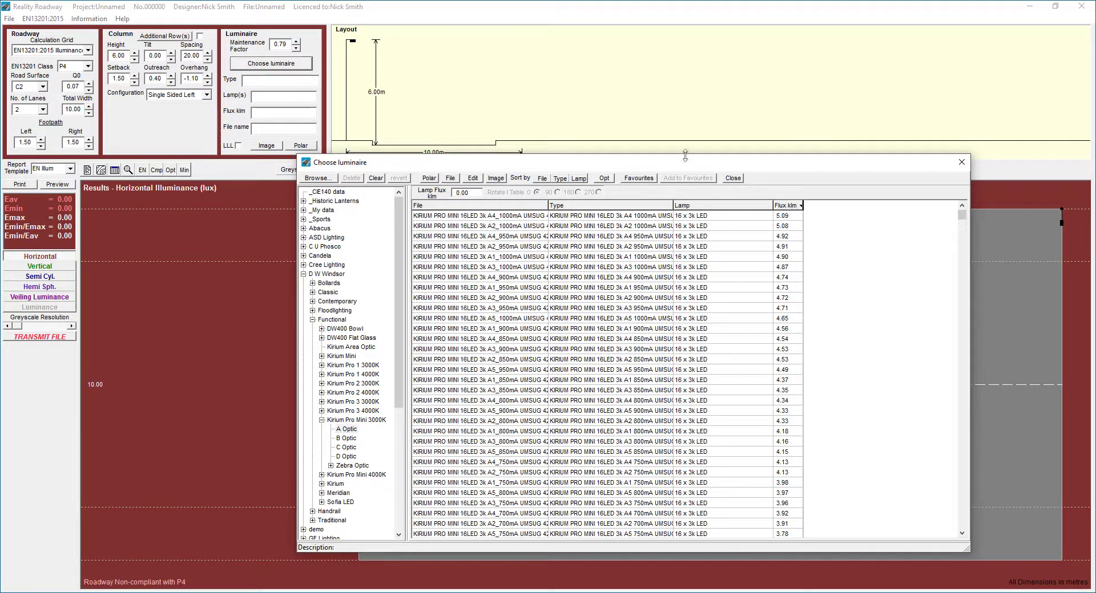
drag(684, 155, 679, 182)
click(788, 232)
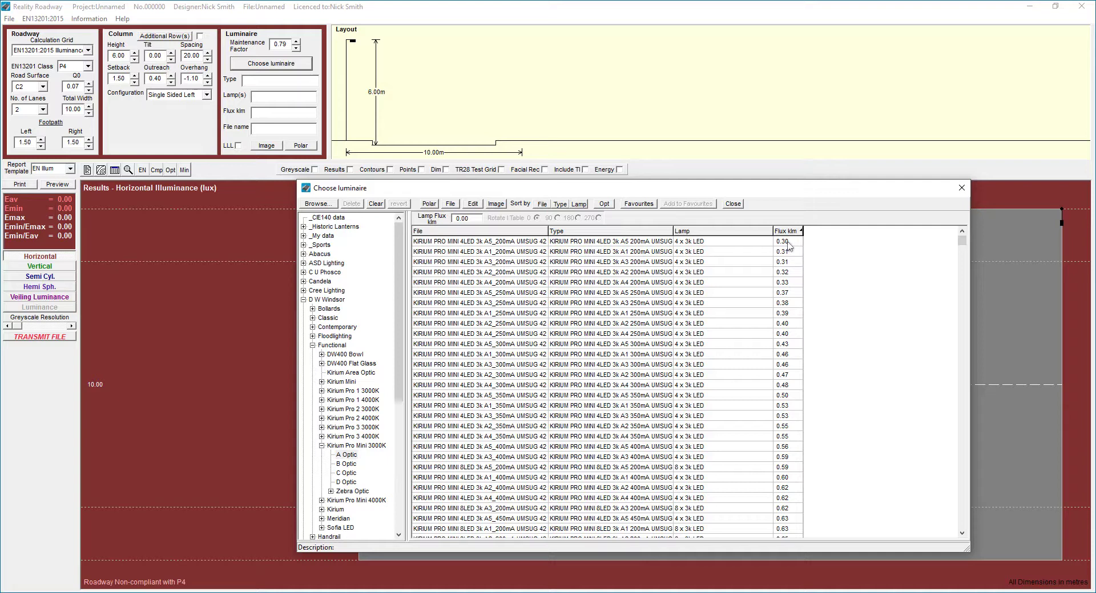
click(790, 232)
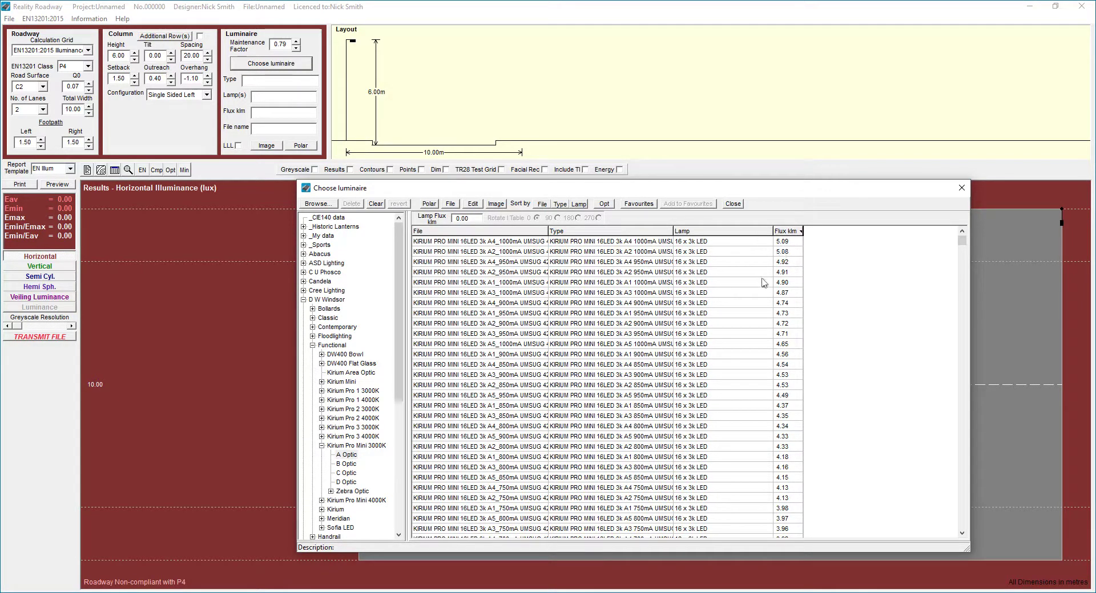
drag(562, 196, 572, 209)
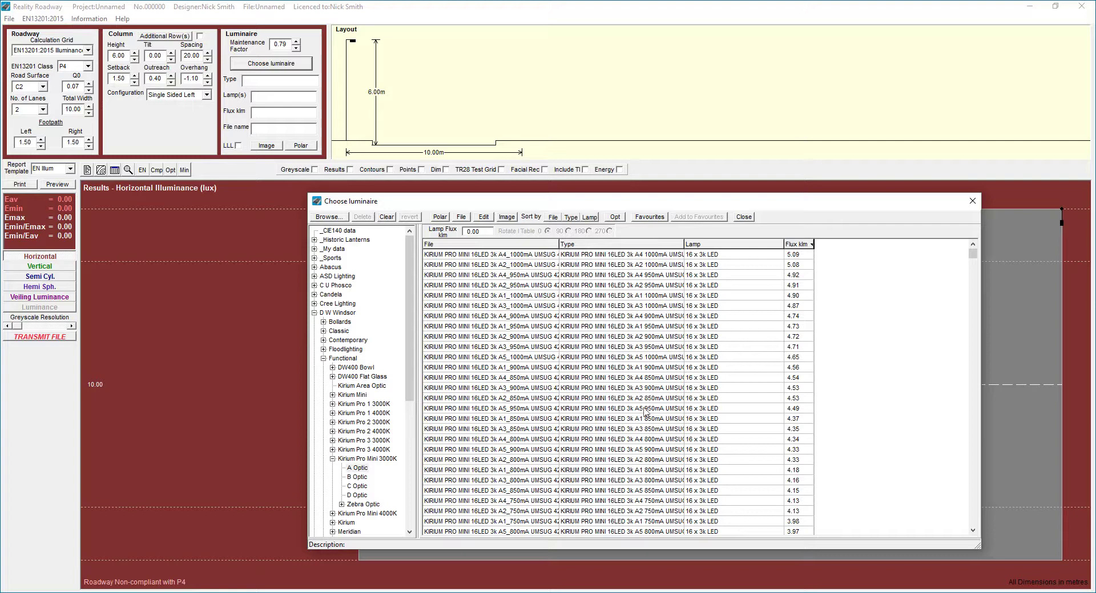
Load the 16LED A3 luminaire at 4.16 klm, test Opt and Min spacing, and set spacing to 40.00
click(656, 481)
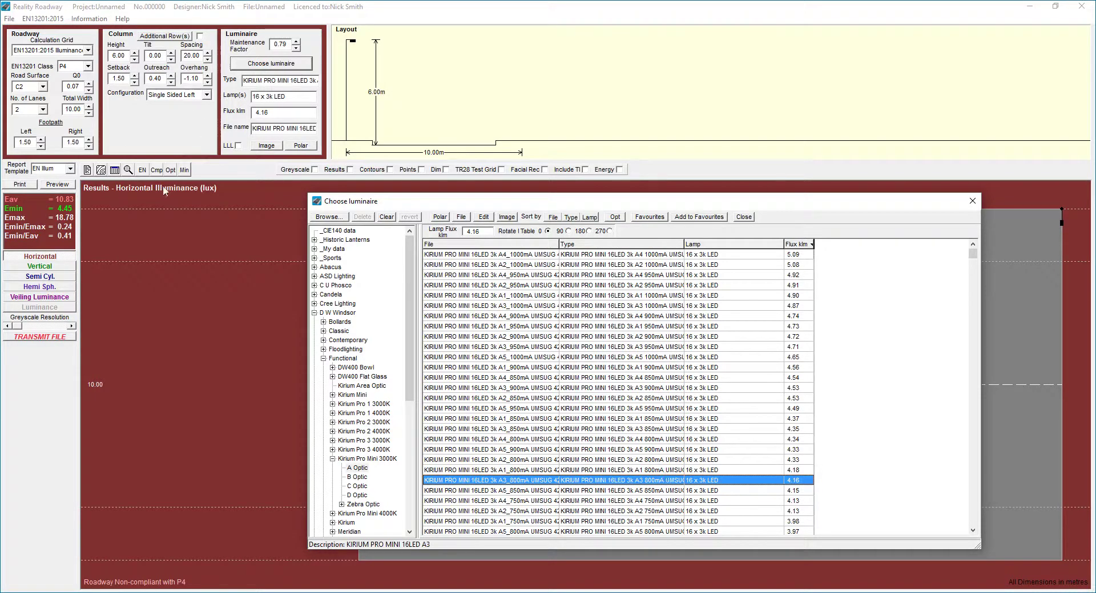
click(170, 170)
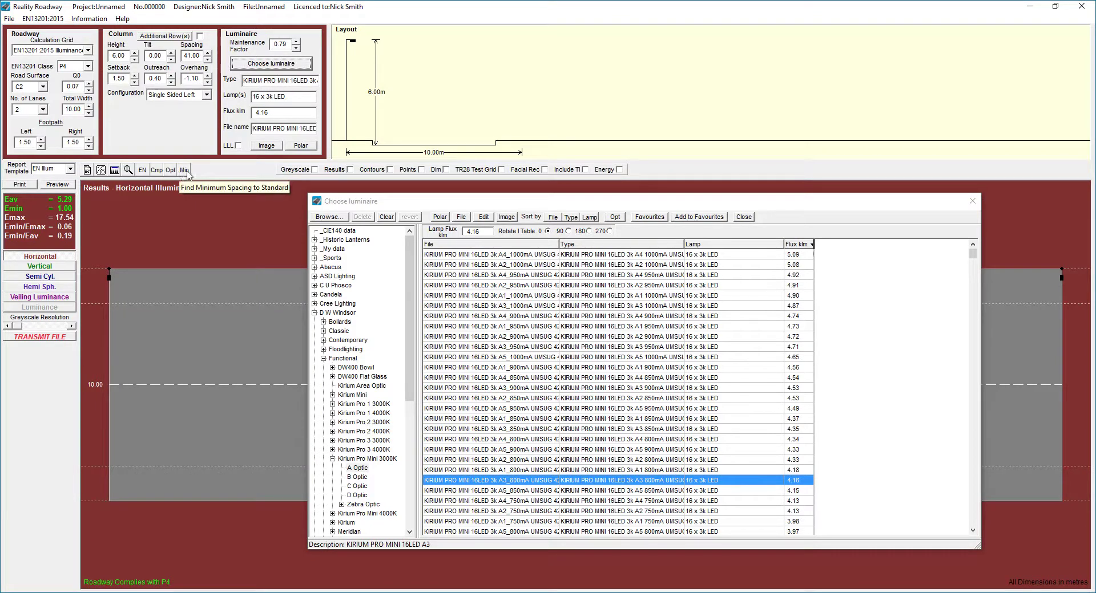
click(183, 171)
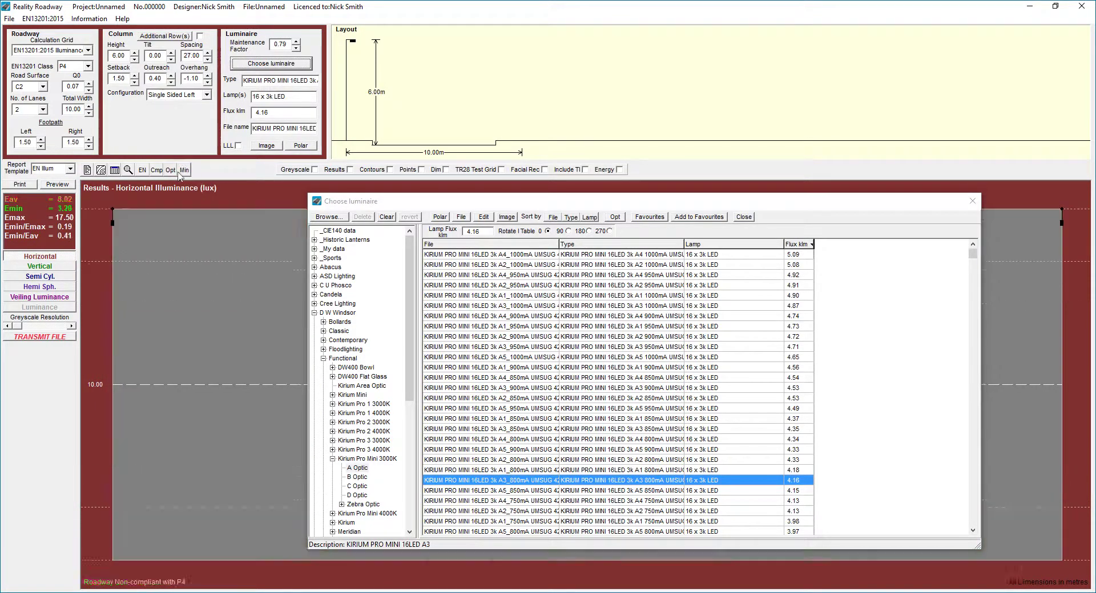
click(170, 171)
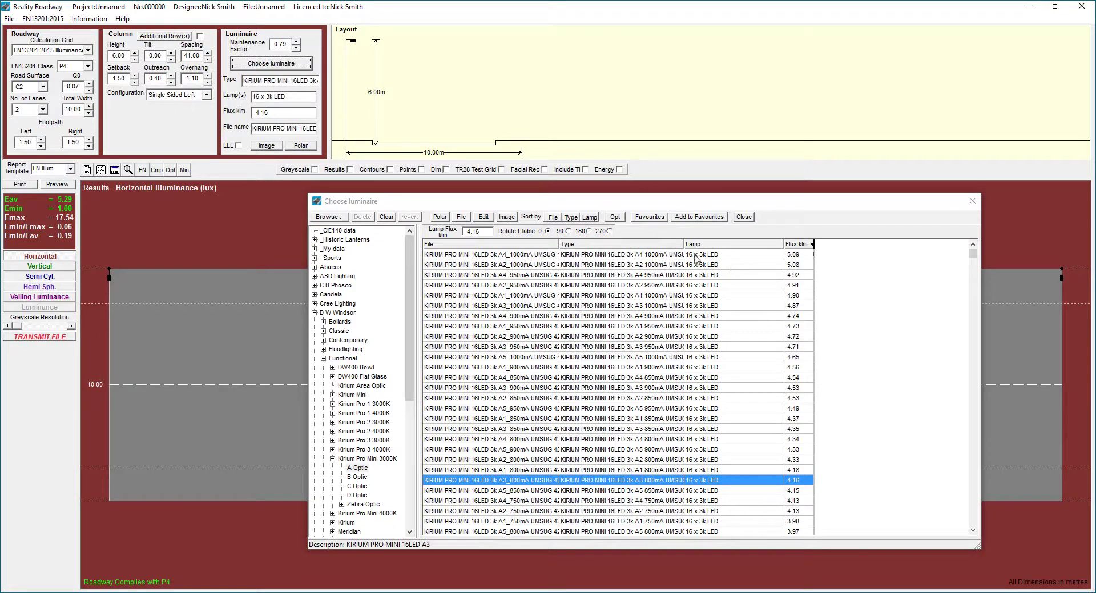
click(207, 60)
click(799, 244)
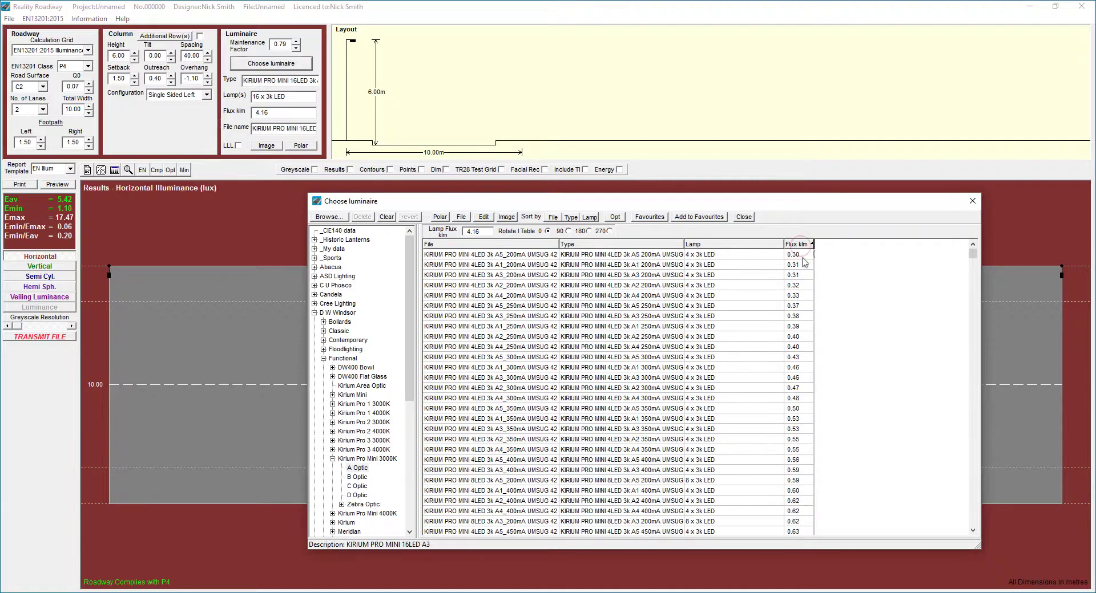
Step up by flux to the 16LED A2 650mA luminaire at 3.68 klm and optimise its spacing
click(747, 256)
key(Down)
key(Down)
key(Down)
key(Down)
key(Down)
key(Down)
key(Down)
key(Down)
key(Down)
key(Down)
key(Down)
key(Down)
key(Down)
key(Down)
key(Down)
key(Down)
key(Down)
key(Down)
key(Down)
key(Down)
key(Down)
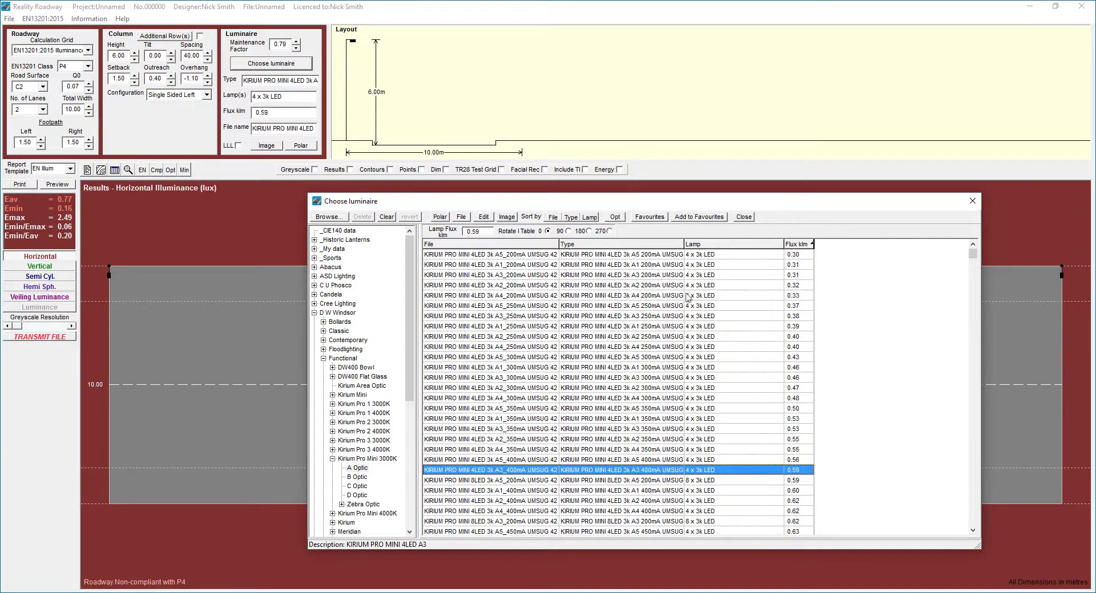
key(Down)
key(Down)
key(Down)
key(Down)
key(Down)
key(Down)
key(Down)
key(Down)
key(Down)
key(Down)
key(Down)
key(Down)
key(Down)
key(Down)
key(Down)
key(Down)
key(Down)
key(Down)
key(Down)
key(Down)
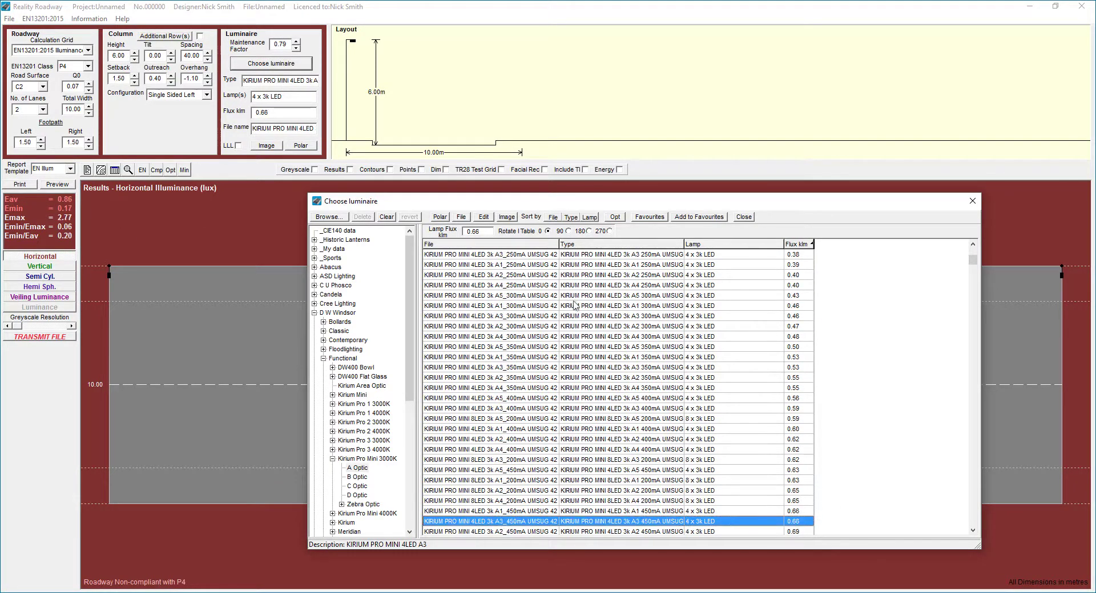
key(Down)
key(Down)
key(Down)
key(Down)
key(Down)
key(Down)
key(Down)
key(Down)
key(Down)
key(Down)
key(Down)
key(Down)
key(Down)
key(Down)
key(Down)
key(Down)
key(Down)
key(Down)
key(Down)
key(Down)
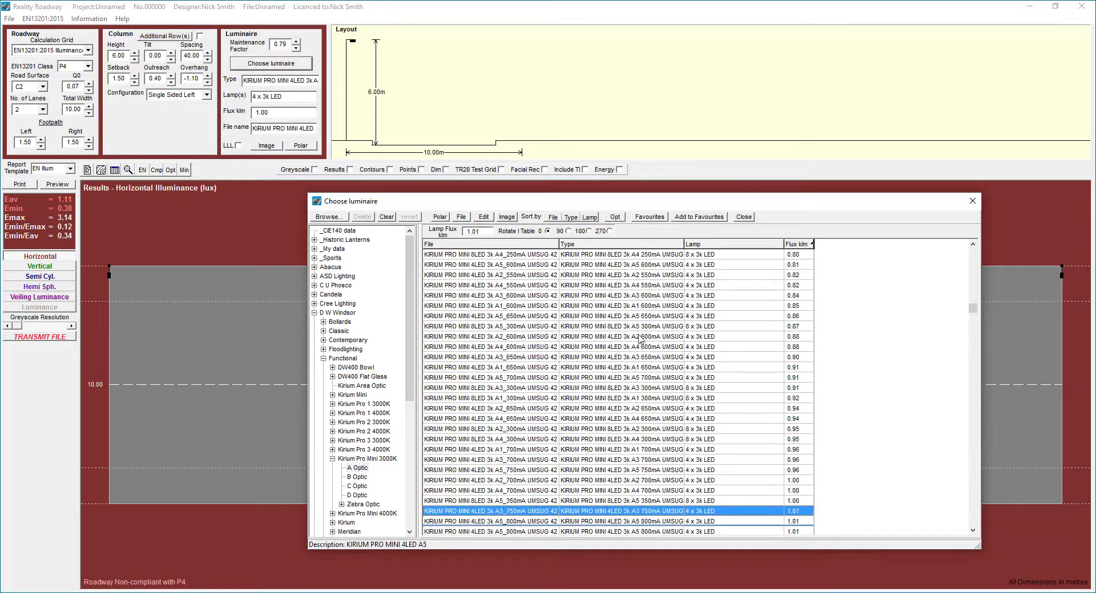
key(Down)
key(Down)
key(Down)
key(Down)
key(Down)
key(Down)
key(Down)
key(Down)
key(Down)
key(Down)
key(Down)
key(Down)
key(Down)
key(Down)
key(Down)
key(Down)
key(Down)
key(Down)
key(Down)
key(Down)
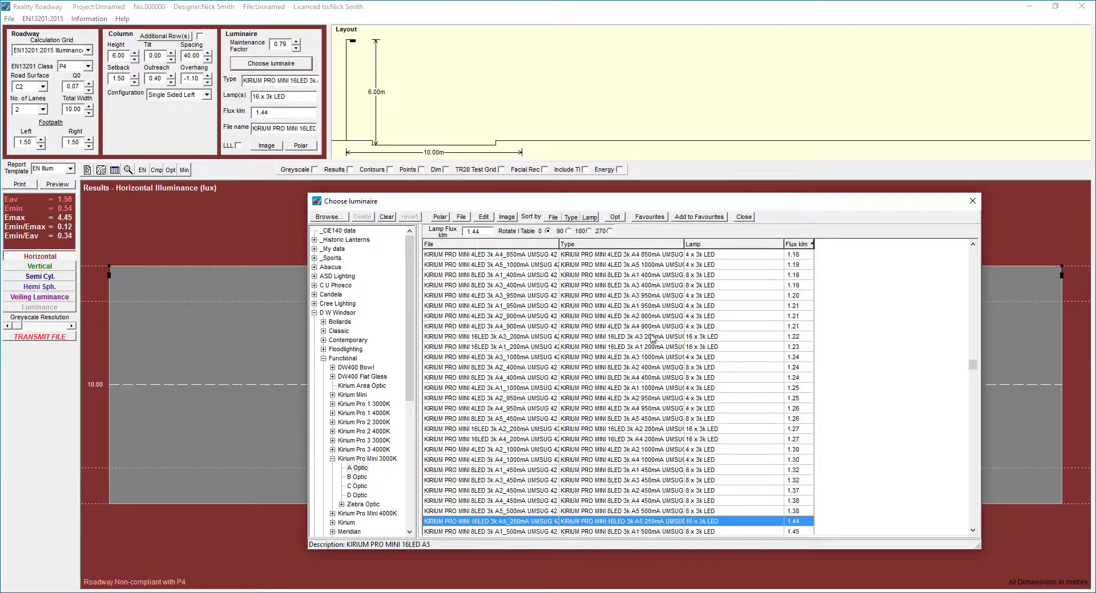
key(Down)
key(Down)
key(Down)
key(Down)
key(Down)
key(Down)
key(Down)
key(Down)
key(Down)
key(Down)
key(Down)
key(Down)
key(Down)
key(Down)
key(Down)
key(Down)
key(Down)
key(Down)
key(Down)
key(Down)
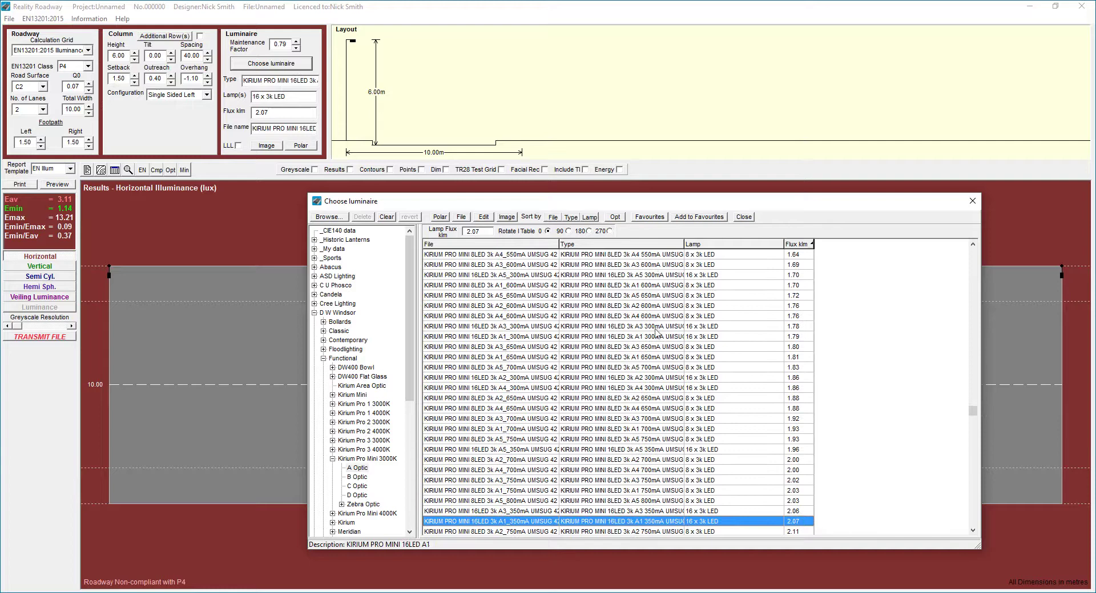
key(Down)
key(Down)
key(Down)
key(Down)
key(Down)
key(Down)
key(Down)
key(Down)
key(Down)
key(Down)
key(Down)
key(Down)
key(Down)
key(Down)
key(Down)
key(Down)
key(Down)
key(Down)
key(Down)
key(Down)
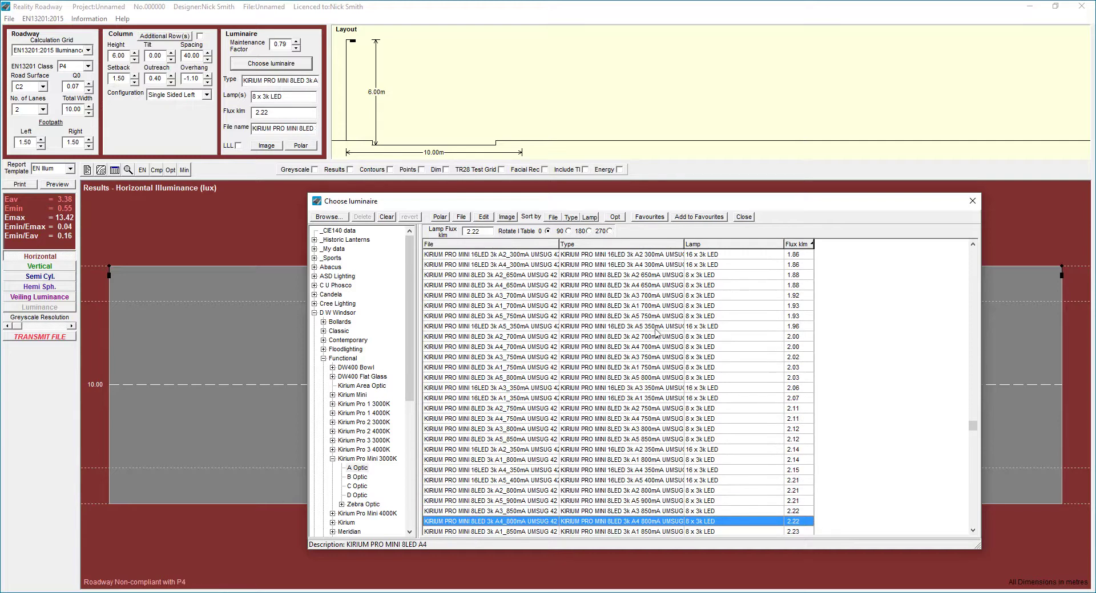
key(Down)
key(Down)
key(Down)
key(Down)
key(Down)
key(Down)
key(Down)
key(Down)
key(Down)
key(Down)
key(Down)
key(Down)
key(Down)
key(Down)
key(Down)
key(Down)
key(Down)
key(Down)
key(Down)
key(Down)
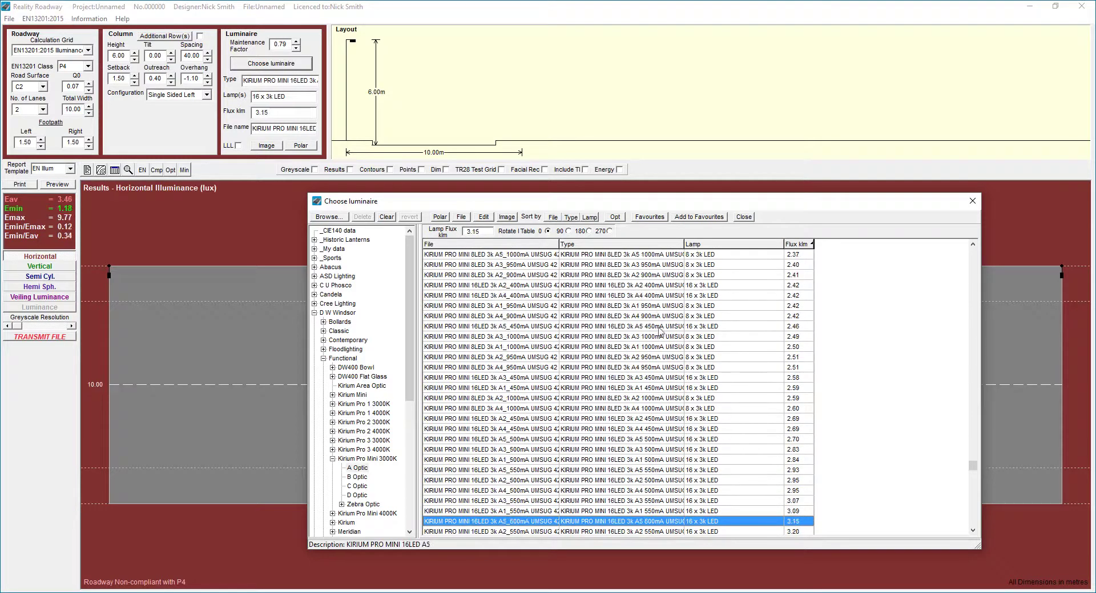
key(Up)
key(Up)
key(Up)
key(Down)
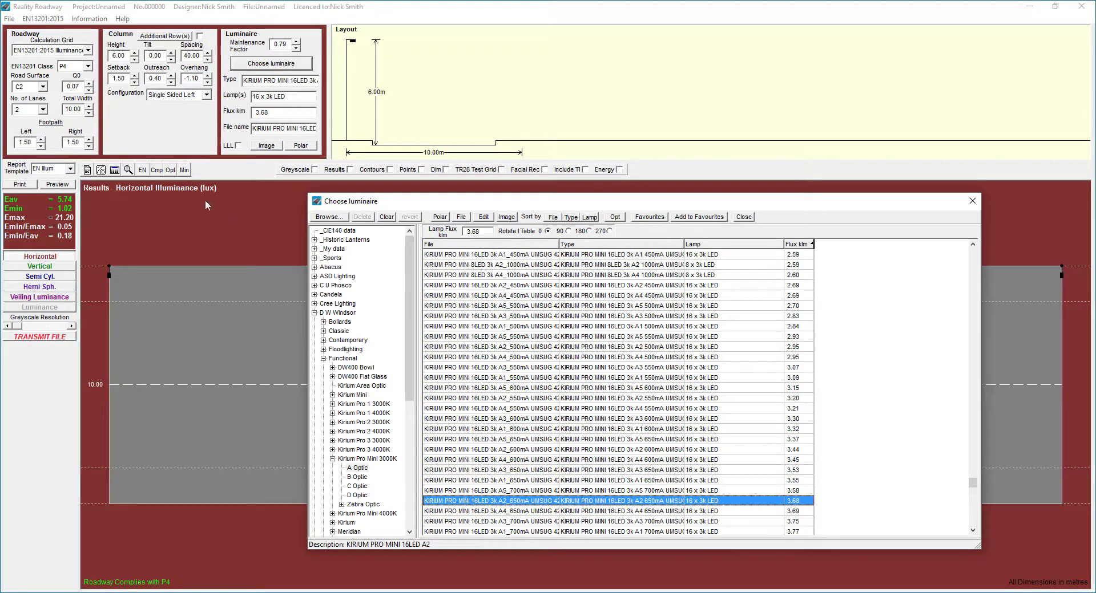
click(169, 172)
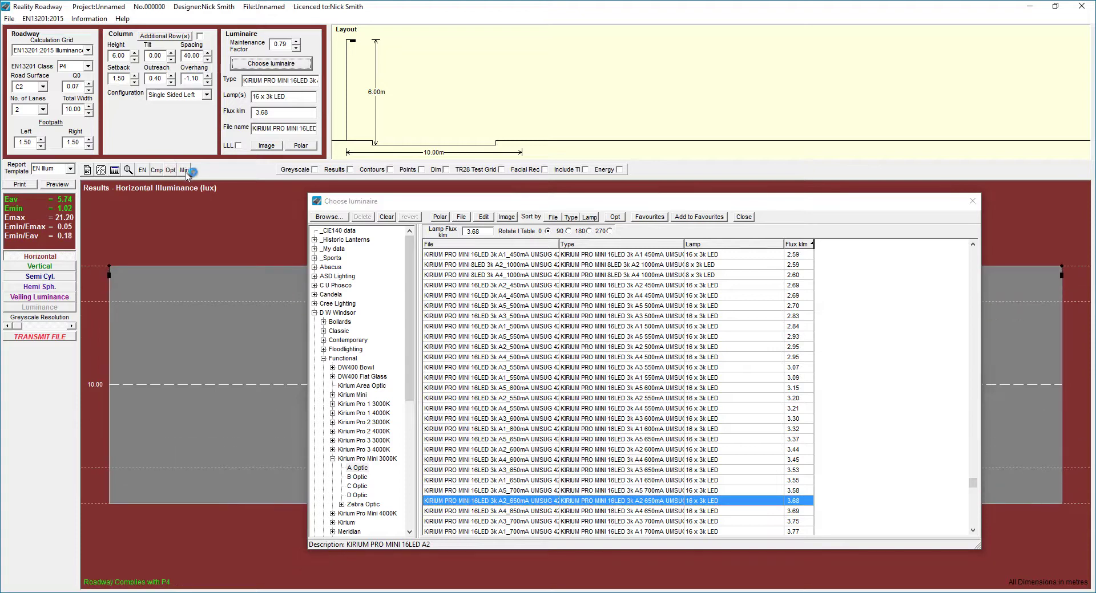
Apply Min spacing, sort by flux descending, and compute optimised spacing for all 256 luminaire files
click(184, 170)
click(799, 245)
click(614, 217)
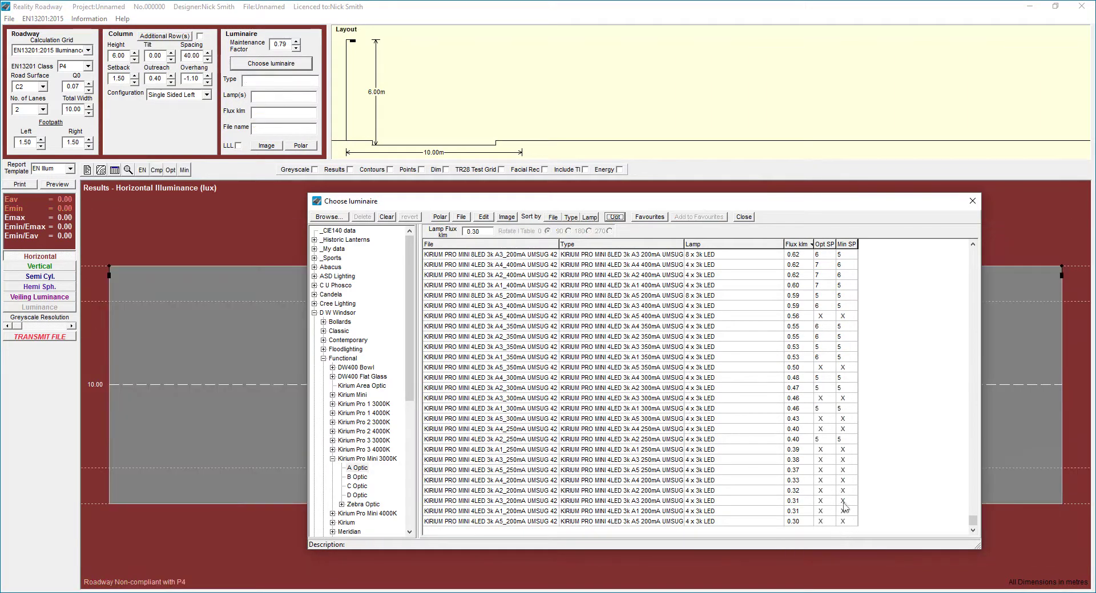
Sort by optimised spacing, include TI and energy indicators, and rerun optimisation for PDI/AECI, stopping early
click(824, 245)
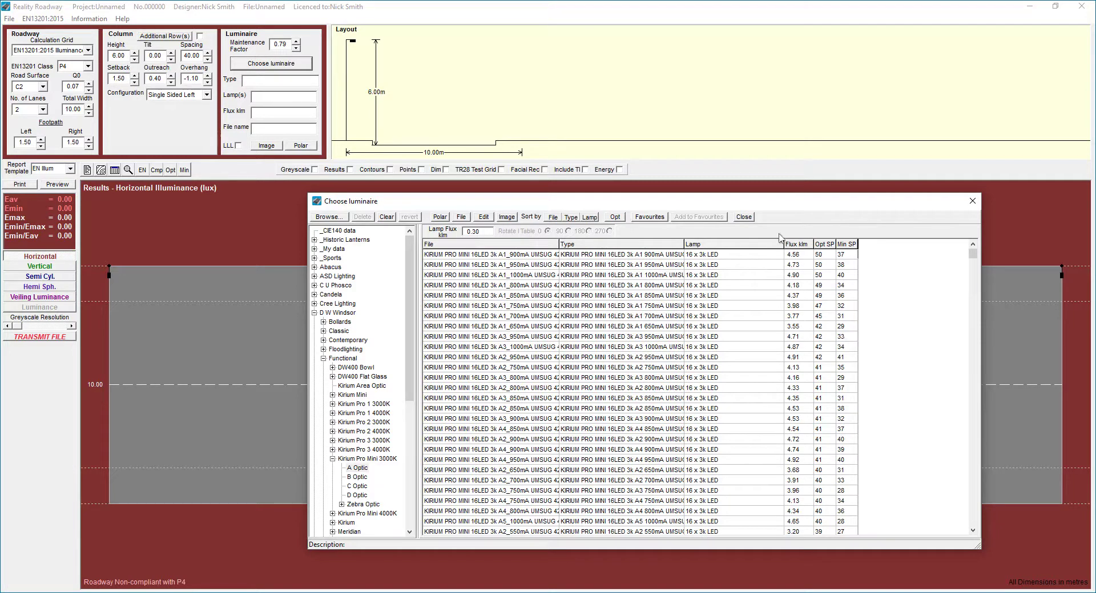
click(579, 170)
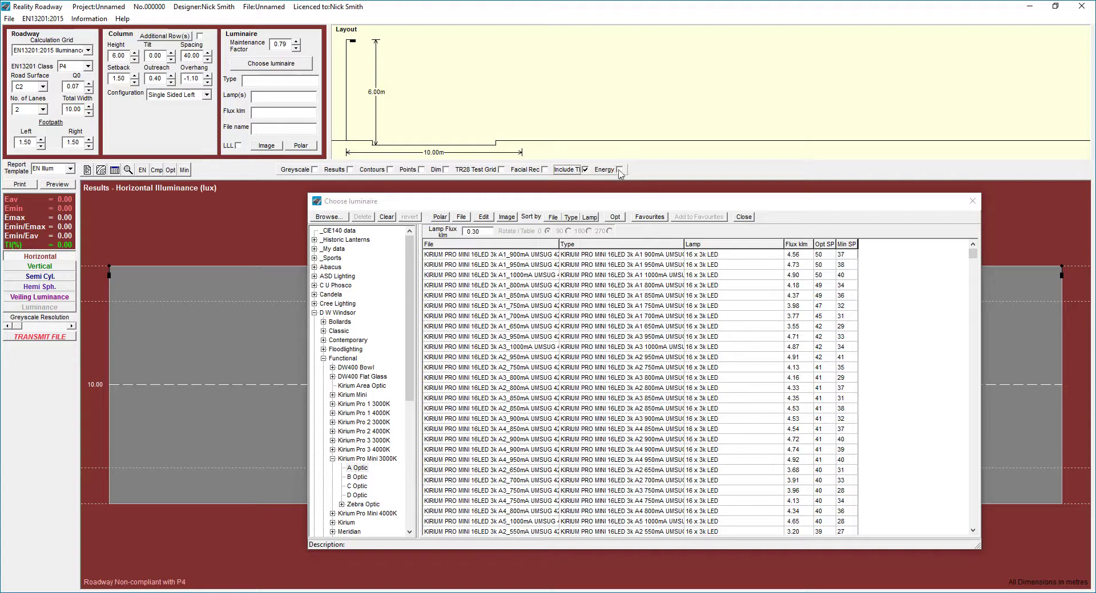
click(619, 170)
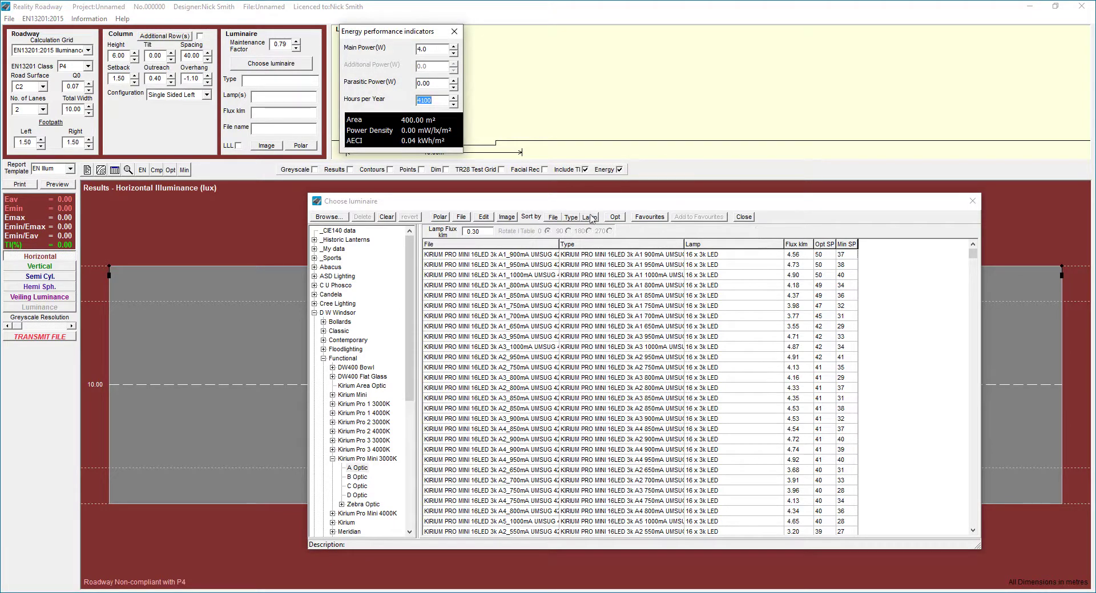
click(613, 218)
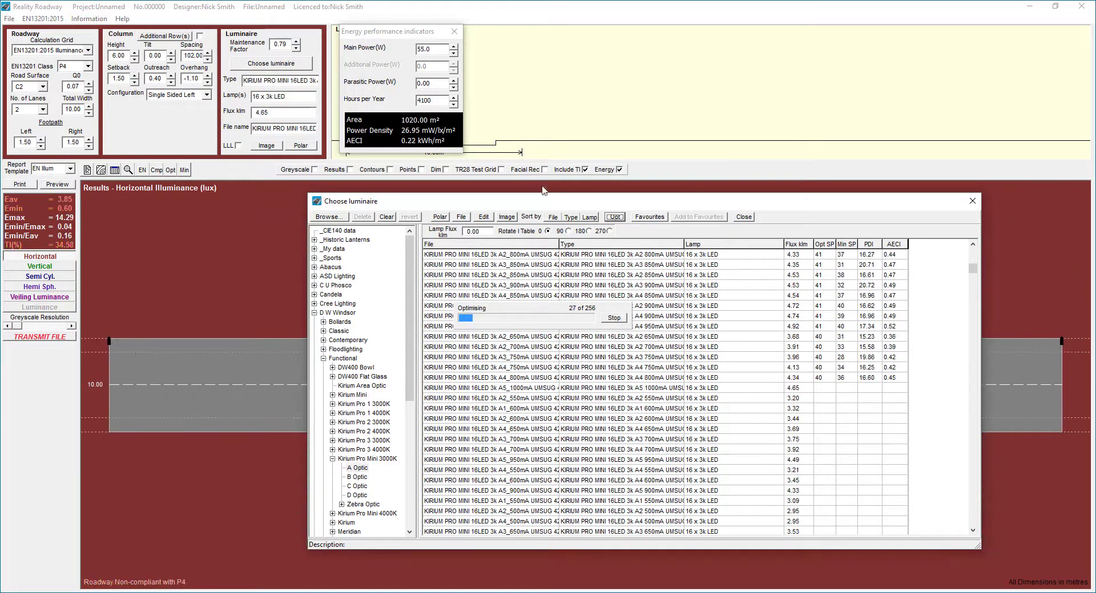
scroll(974, 290, down, 3)
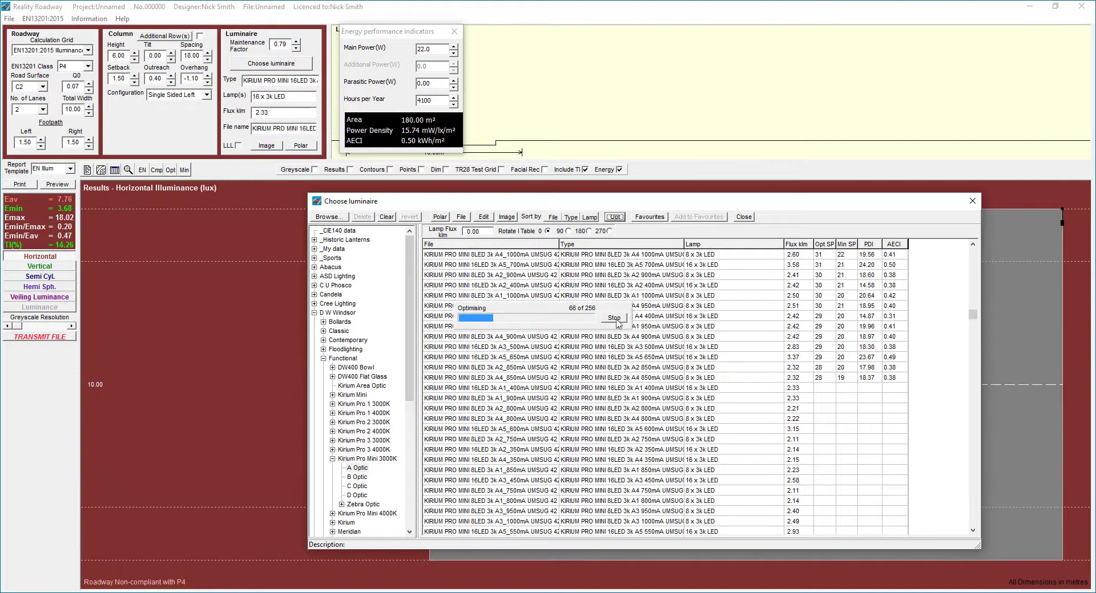
click(614, 318)
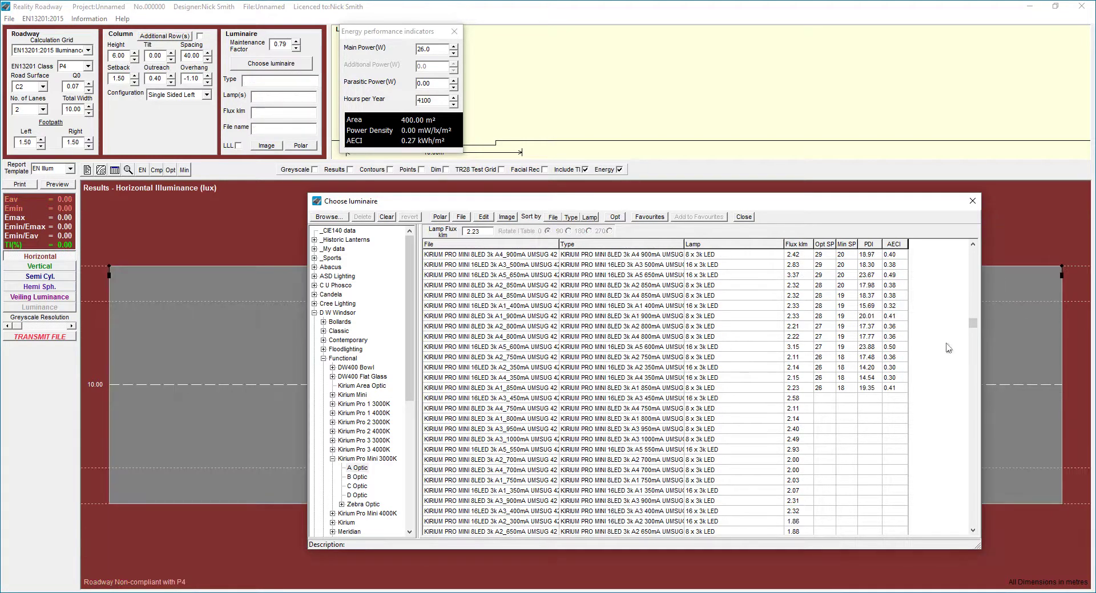
drag(972, 324, 974, 231)
Select the top luminaire, show the P4 class requirements, and try the A3 950mA variant
click(740, 255)
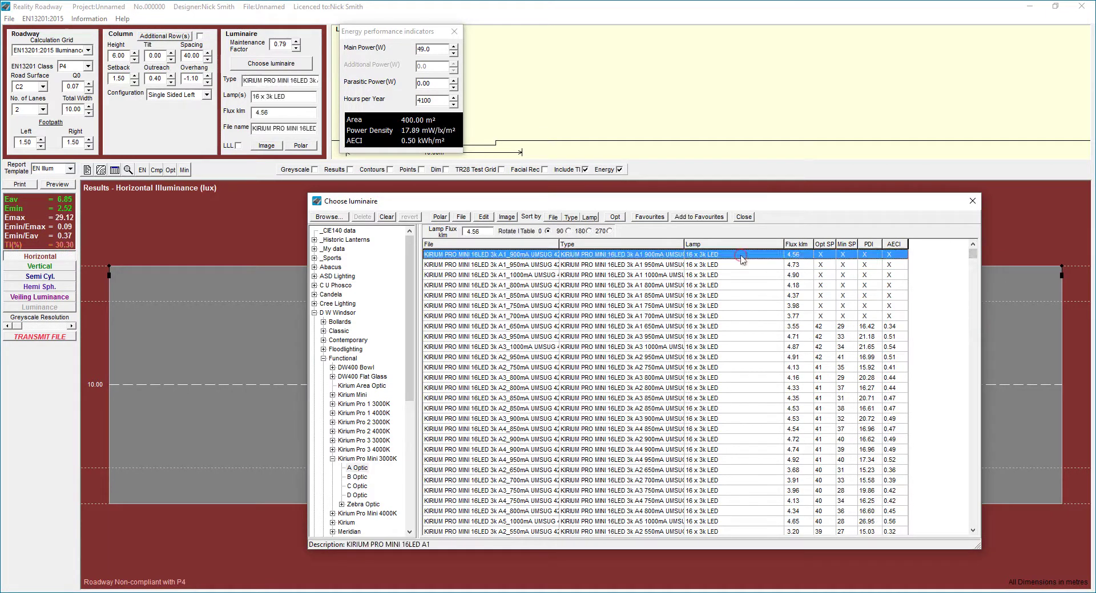
click(142, 170)
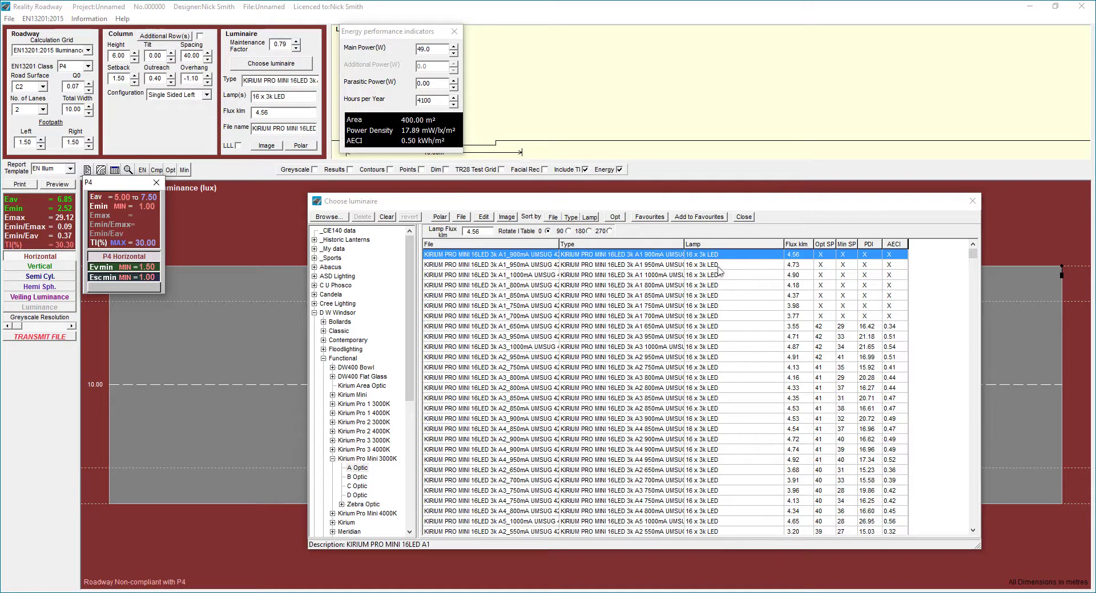
click(767, 336)
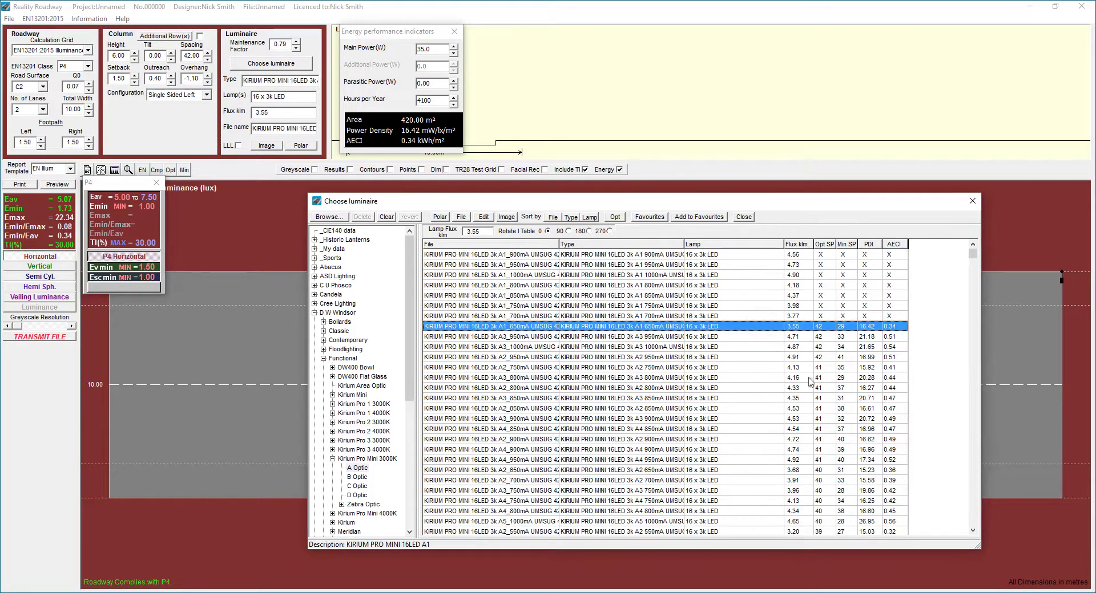
click(973, 530)
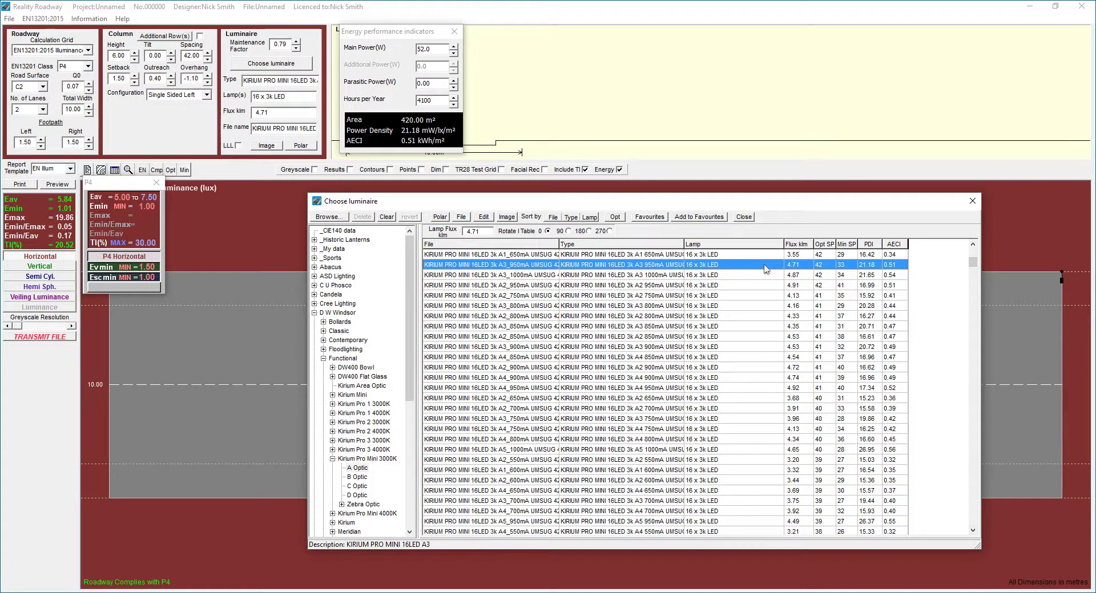
Compare PDI and AECI between the A1 650mA and A3 950mA luminaires
click(723, 255)
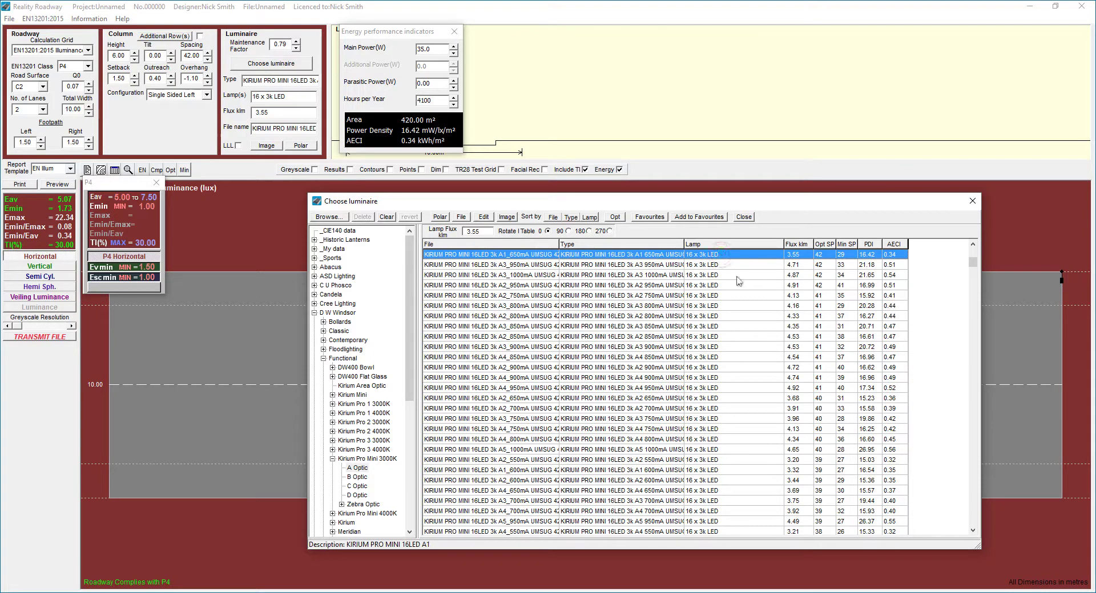
click(805, 263)
click(803, 255)
click(805, 266)
click(800, 256)
click(799, 265)
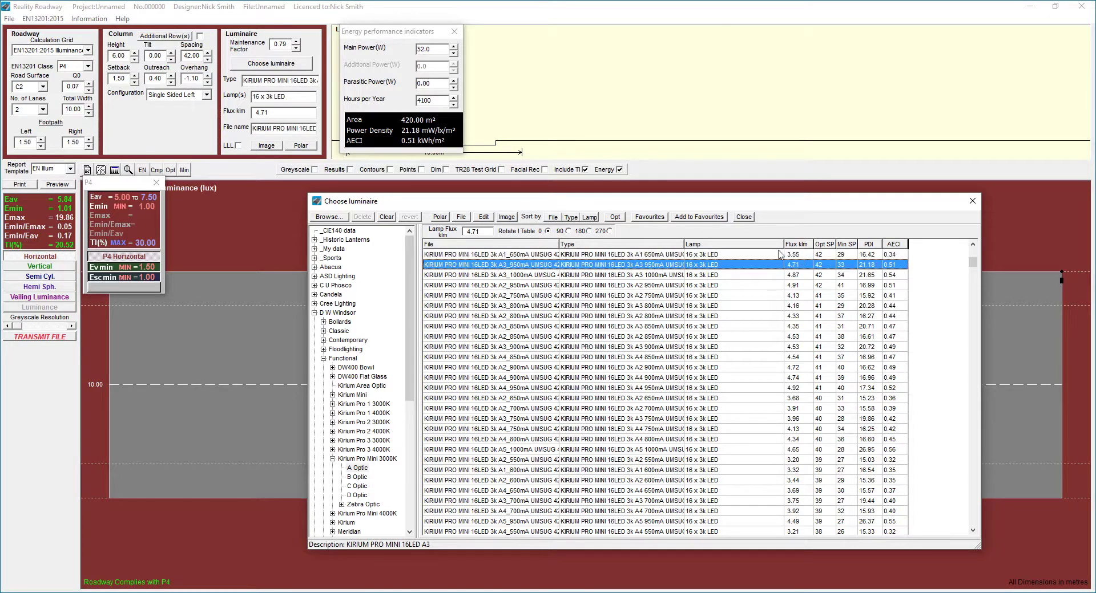
Step through the A1, A2 and A3 rows, settling on 16LED A1 650mA at 3.55 klm, 42 m, AECI 0.34
key(Up)
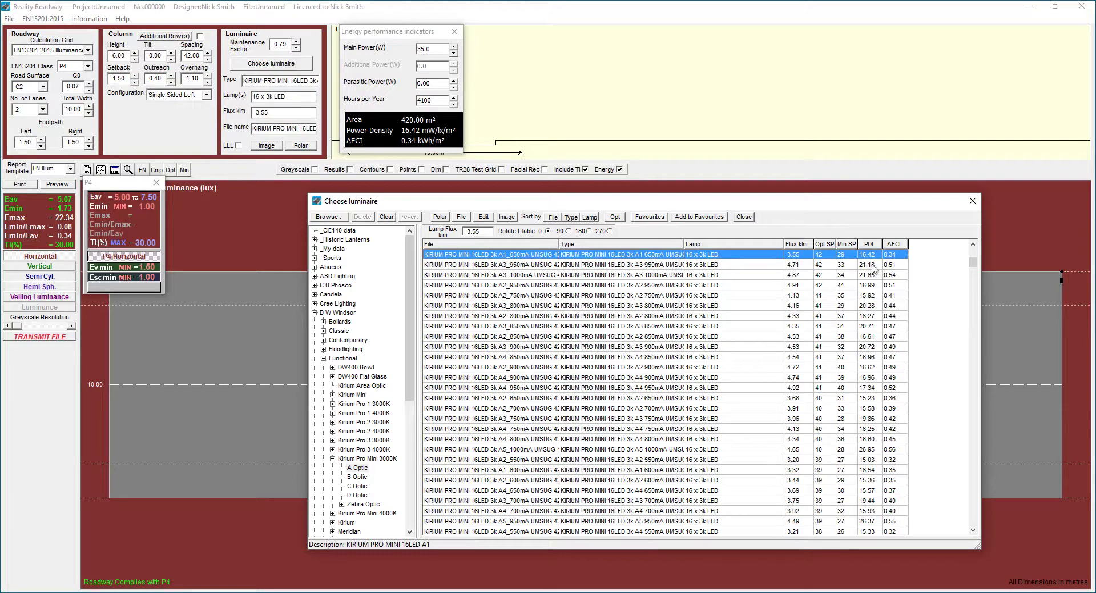
key(Down)
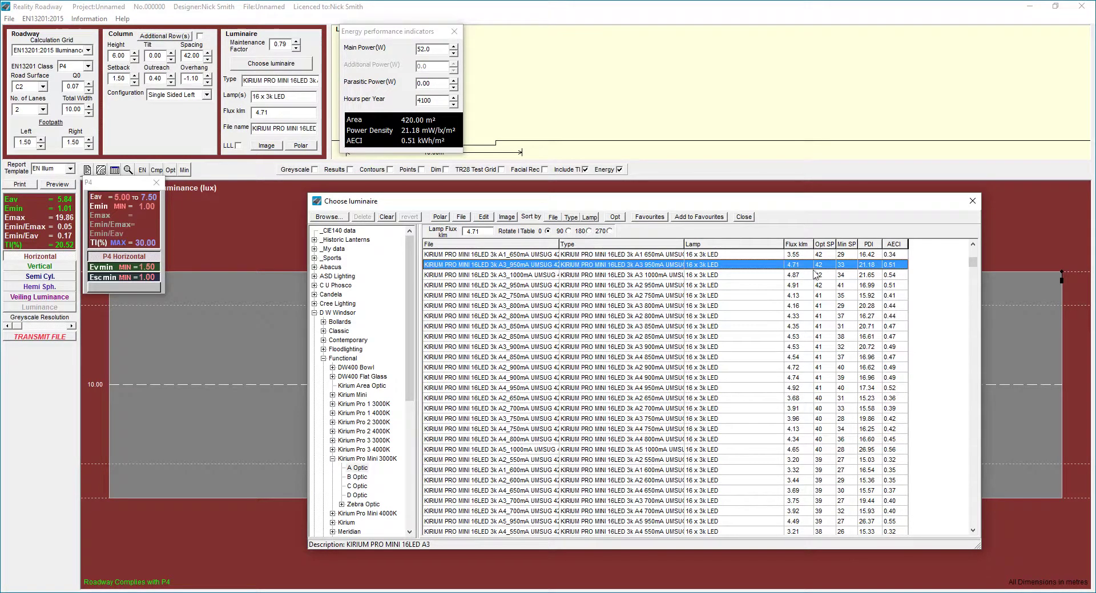
key(Up)
key(Down)
key(Down)
key(Down)
key(Down)
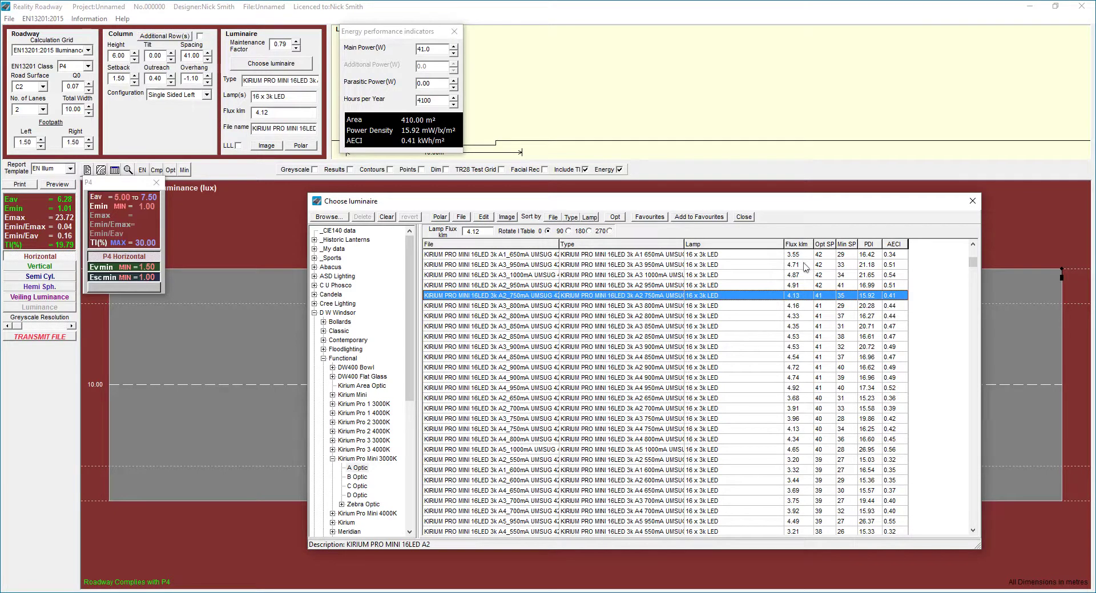
click(796, 399)
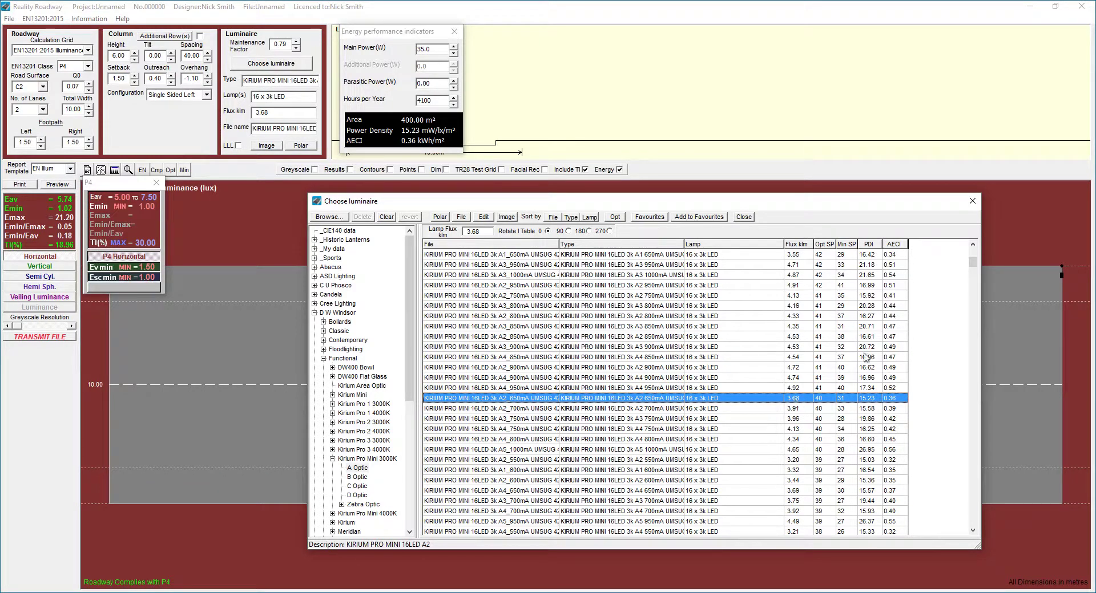
click(796, 255)
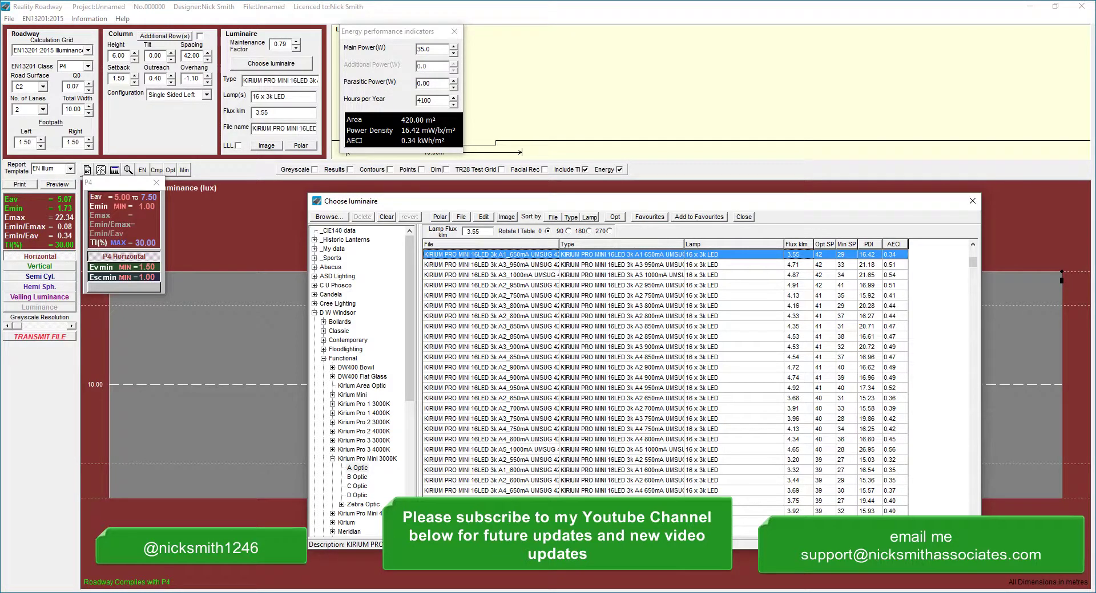
mouse_move(937, 586)
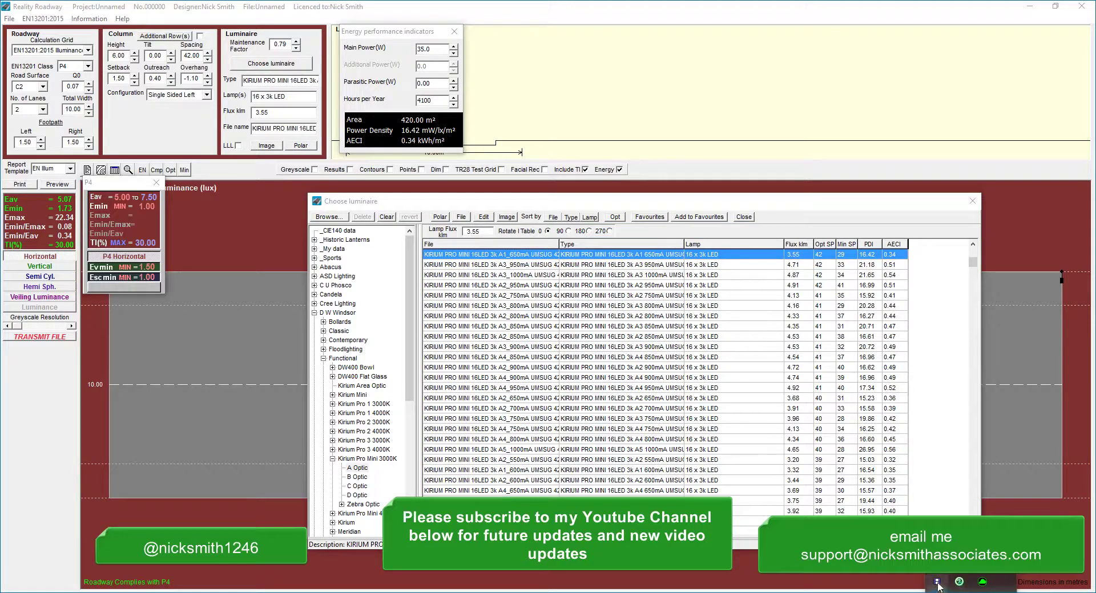